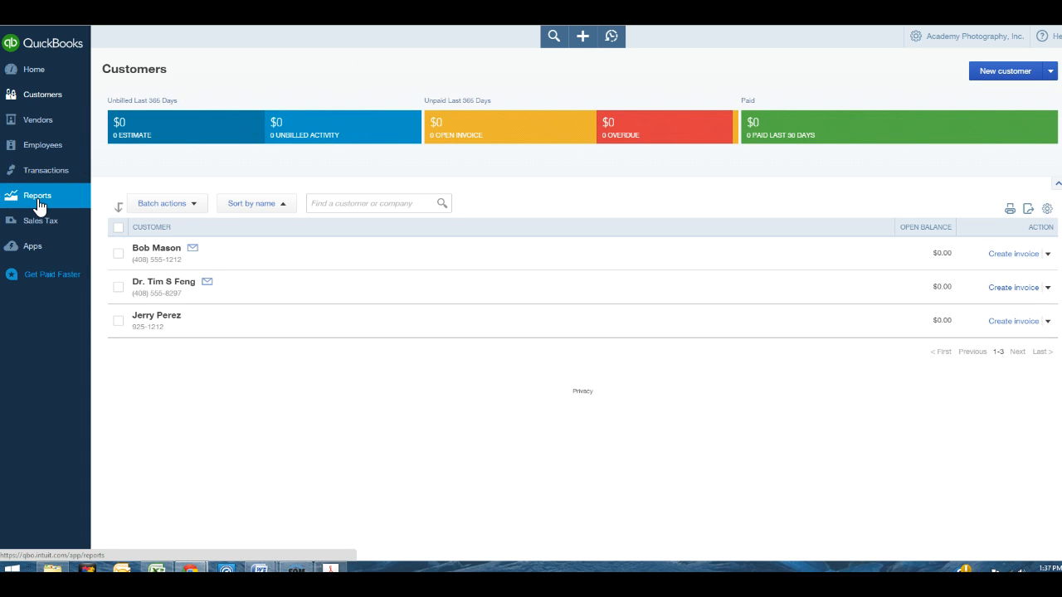
Open the sales transactions list to look at the company's recorded sales
left_click(39, 205)
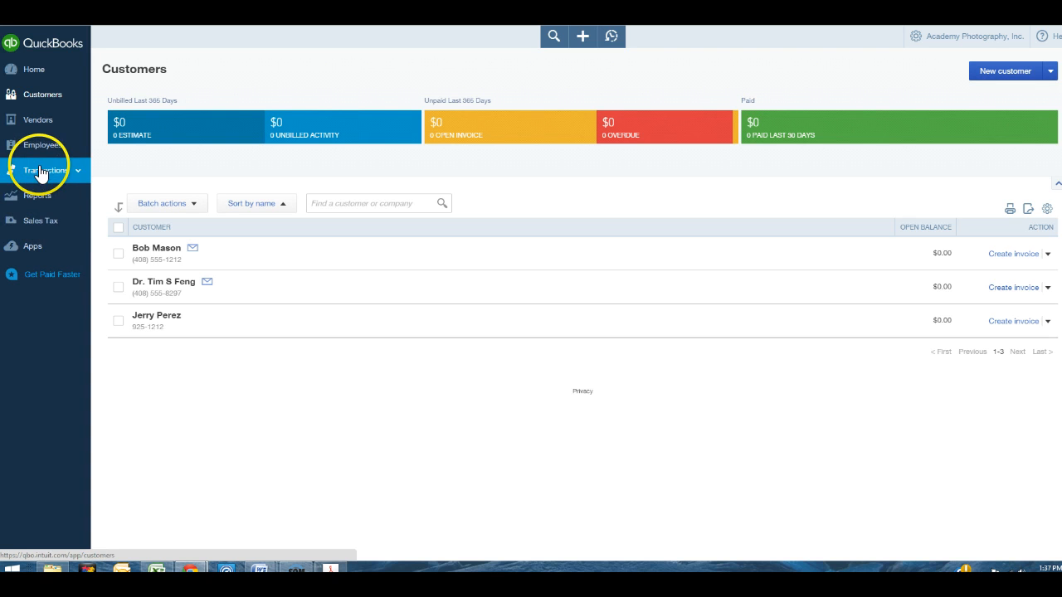
left_click(42, 172)
left_click(35, 209)
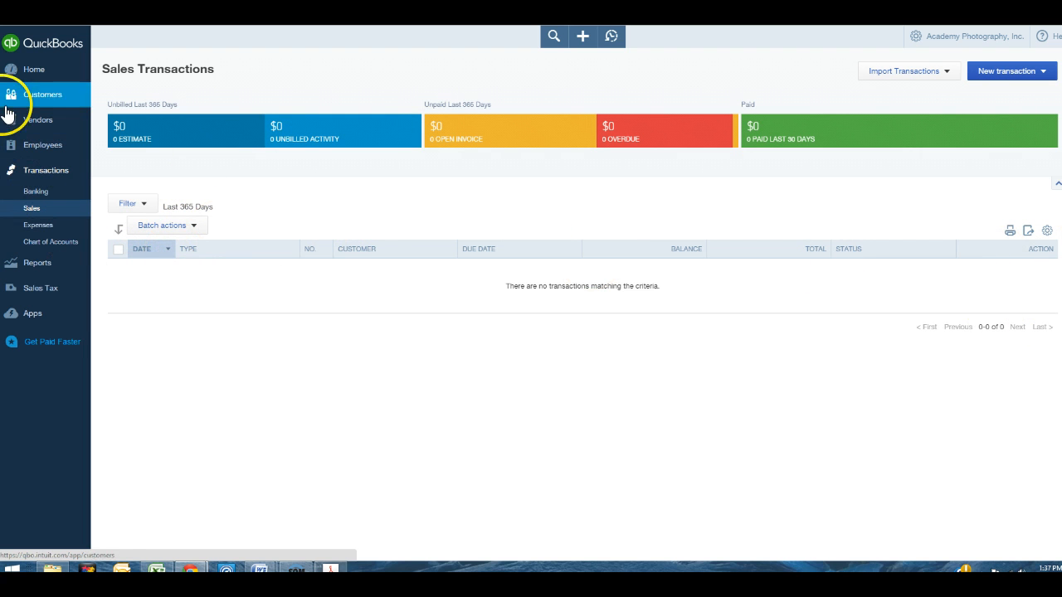
Return to the customer list and create a new invoice for the first customer, dismissing the product matching tip
left_click(33, 98)
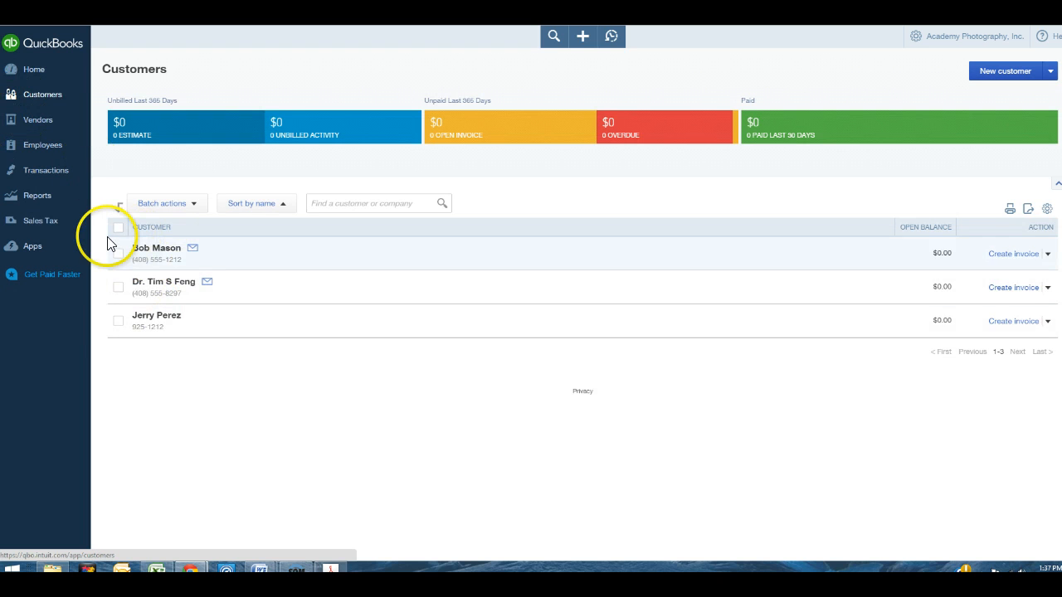
left_click(1047, 256)
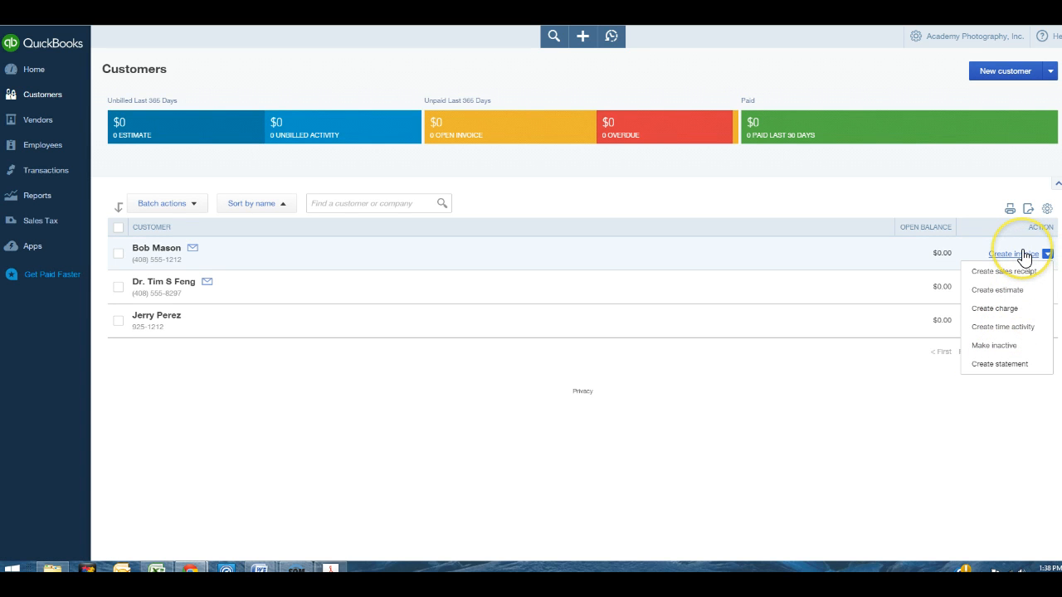
left_click(1025, 258)
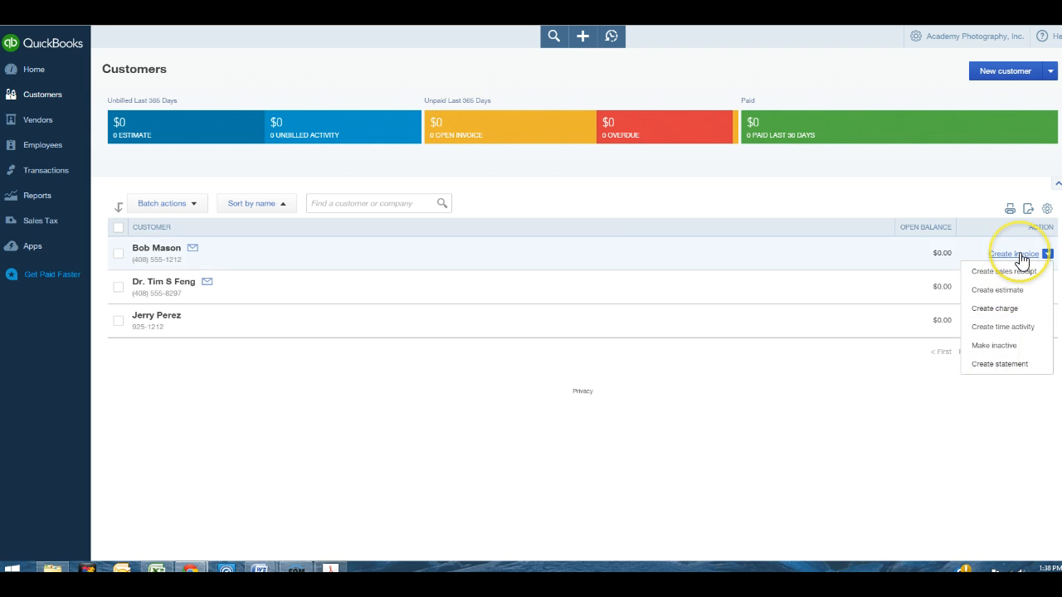
left_click(1022, 258)
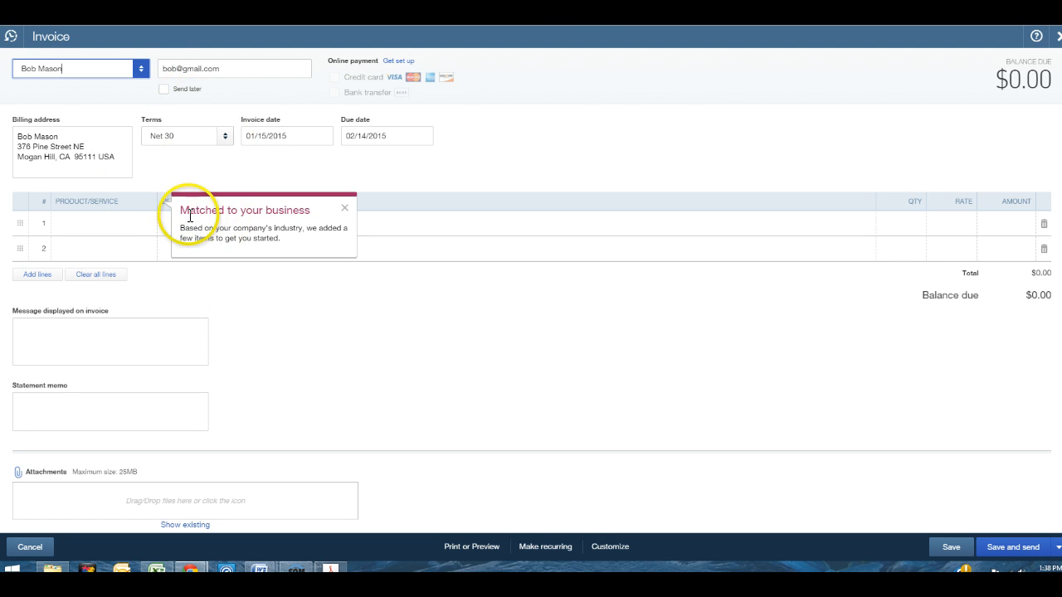
left_click(348, 210)
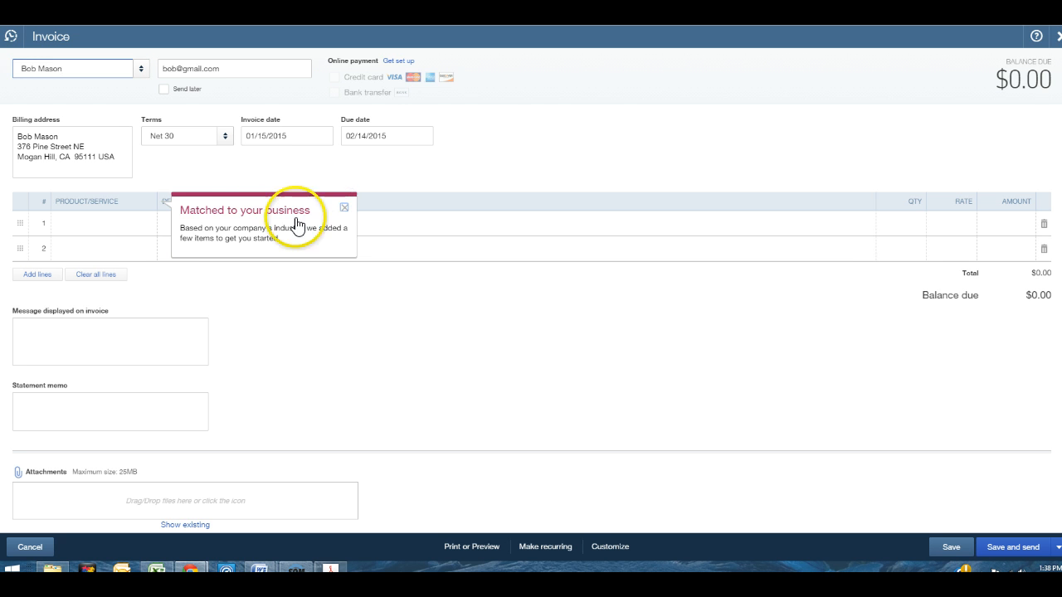
Fill the first invoice line with the Photography service and the description "2 hour Photo shoot"
left_click(130, 231)
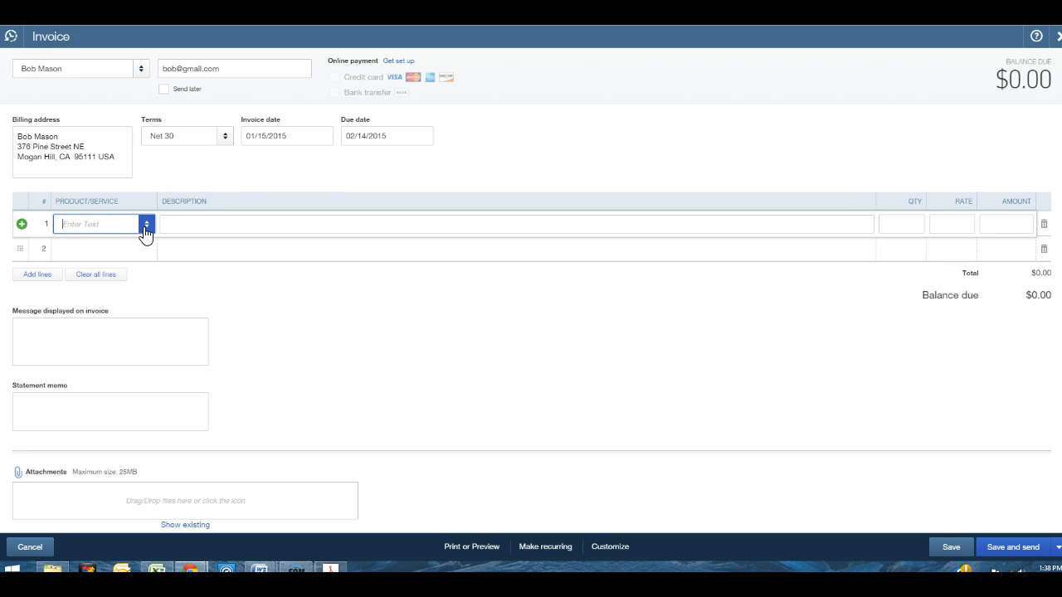
left_click(146, 226)
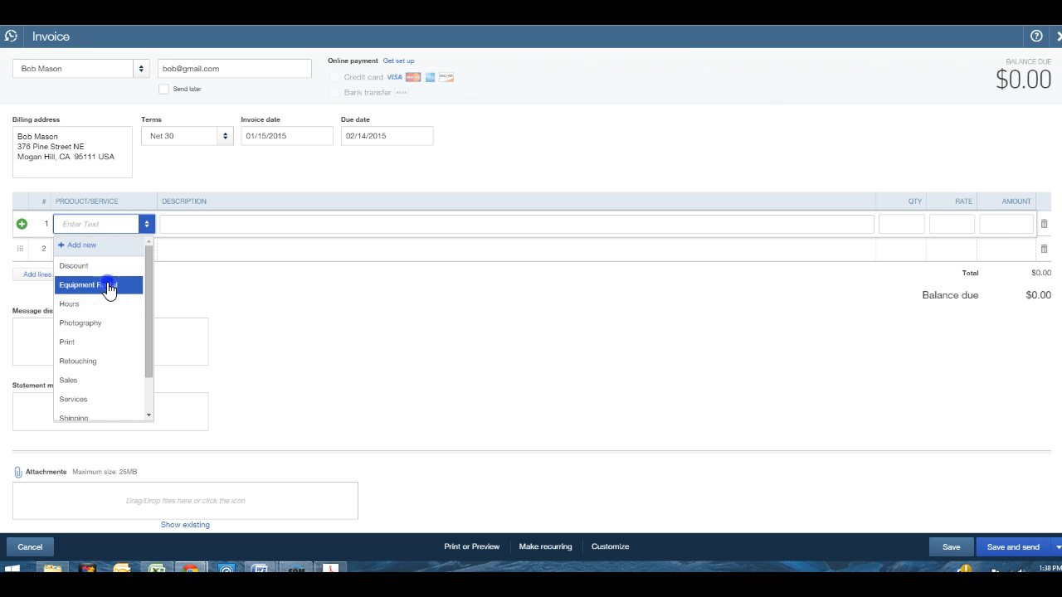
left_click(109, 287)
left_click(154, 223)
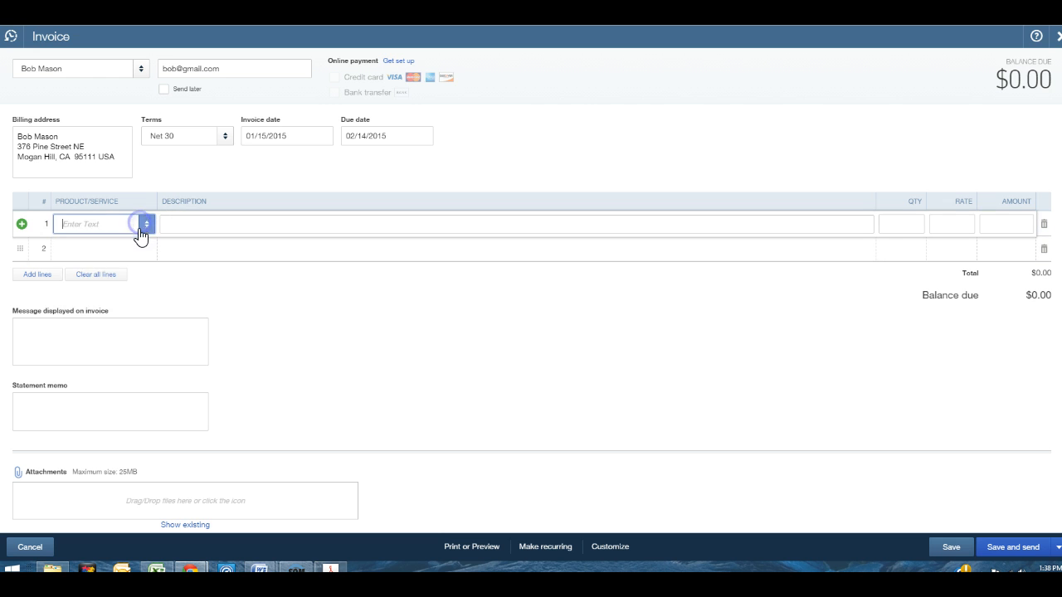
left_click(146, 227)
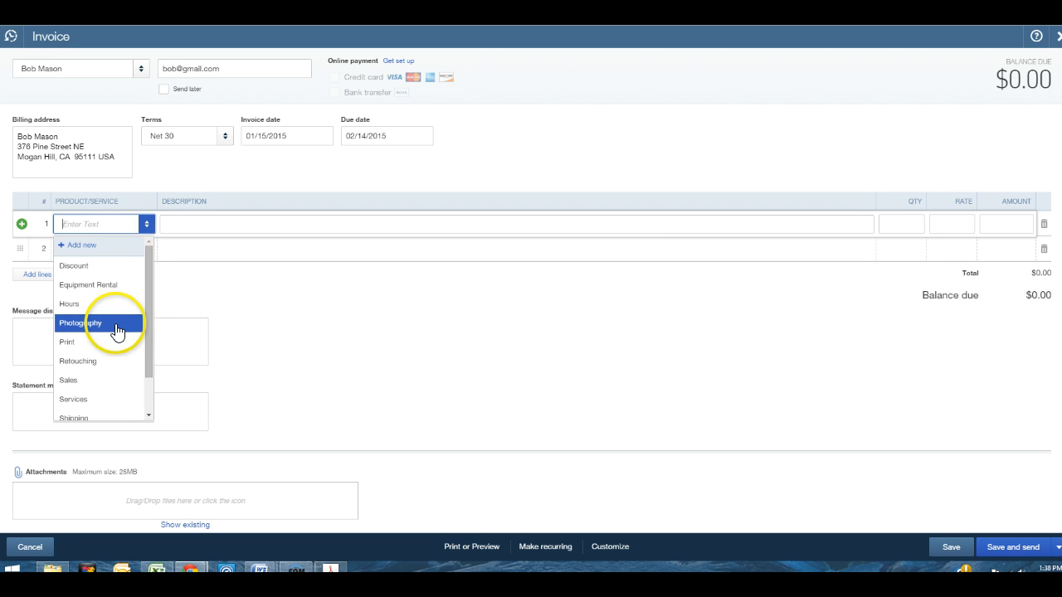
type("phy")
left_click(220, 223)
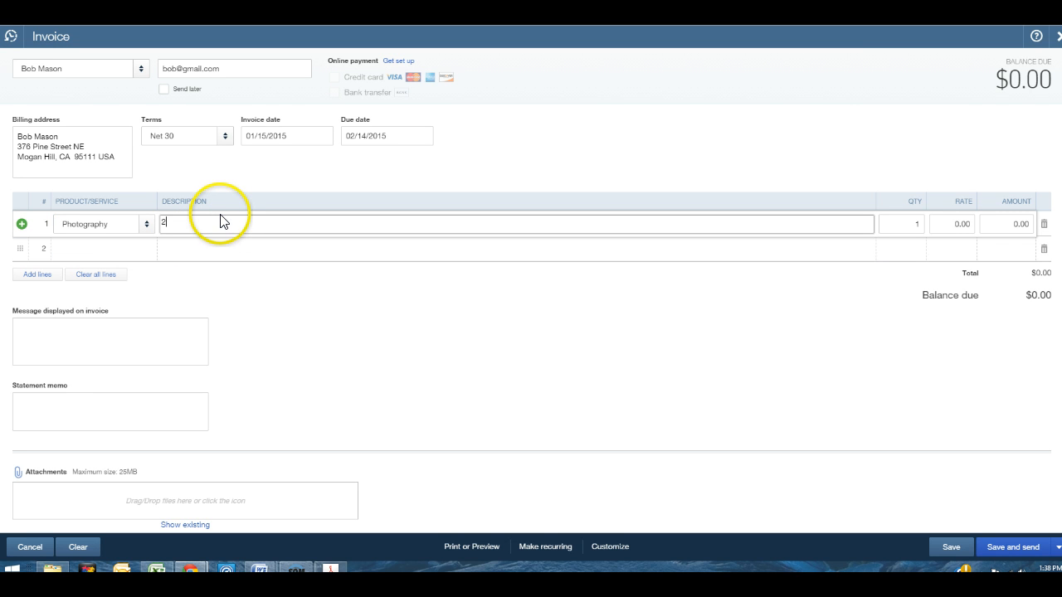
type("2 hours of")
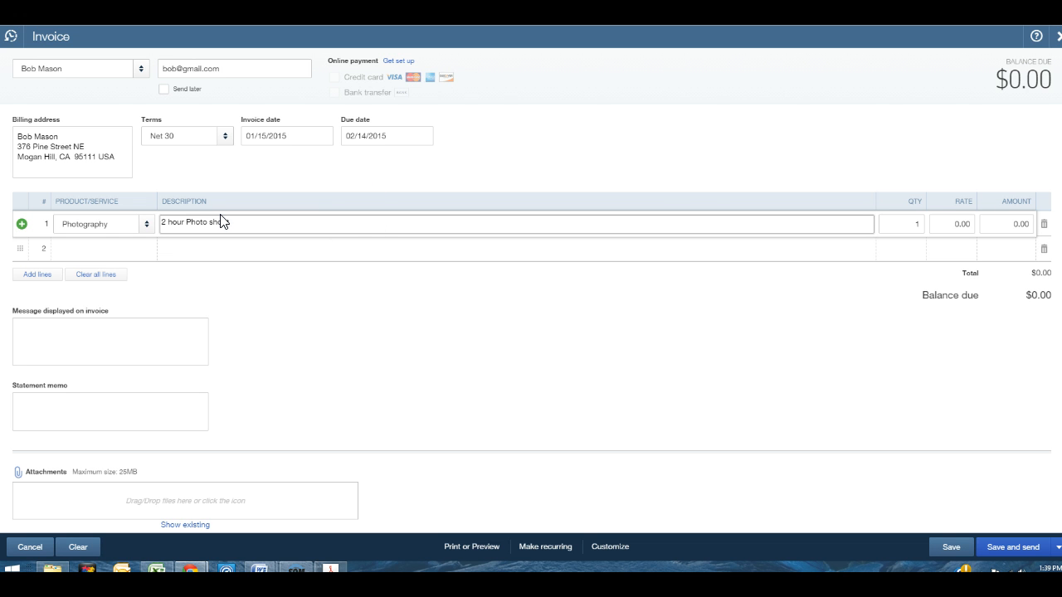
Set the Photography line's quantity to 2 and its rate to 150
left_click(955, 224)
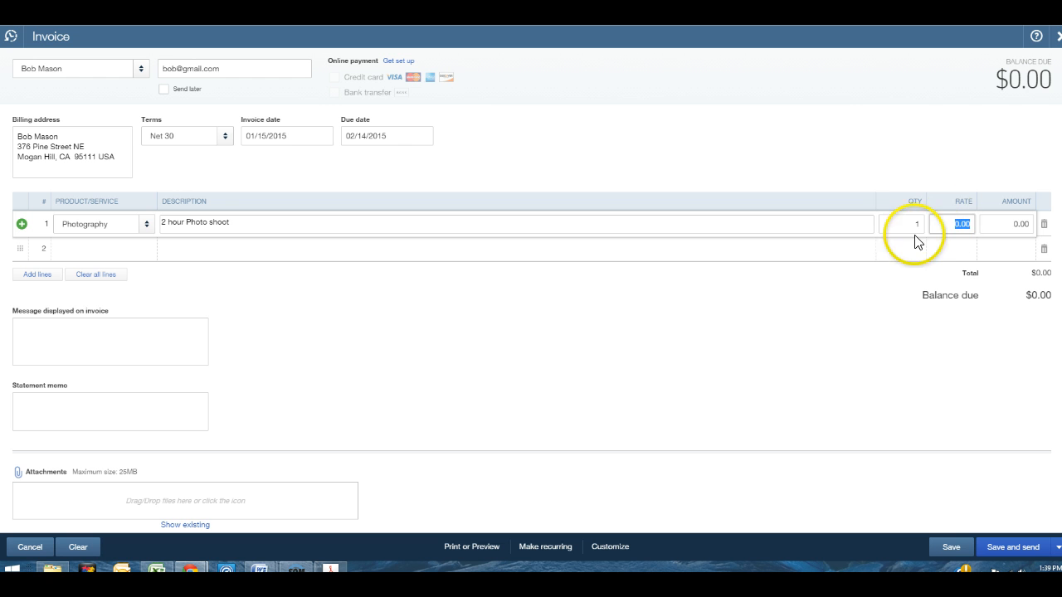
left_click(920, 222)
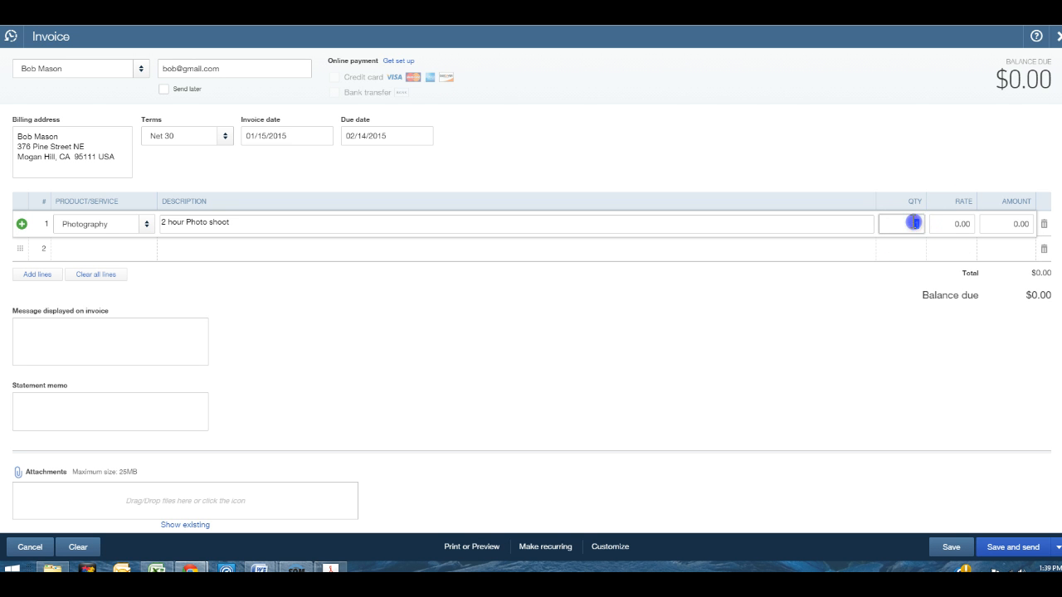
left_click(937, 224)
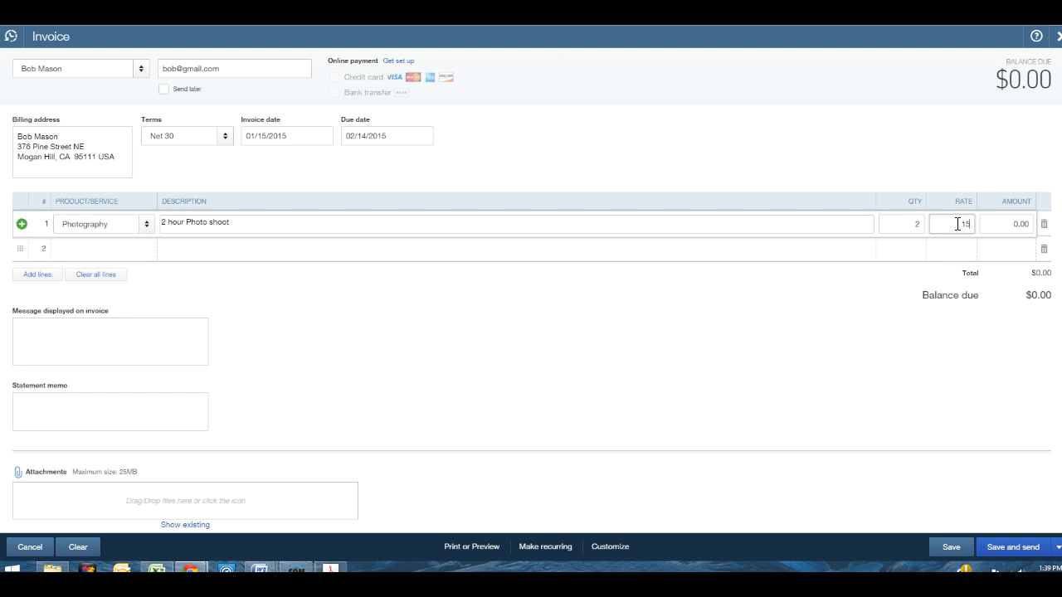
key("Tab")
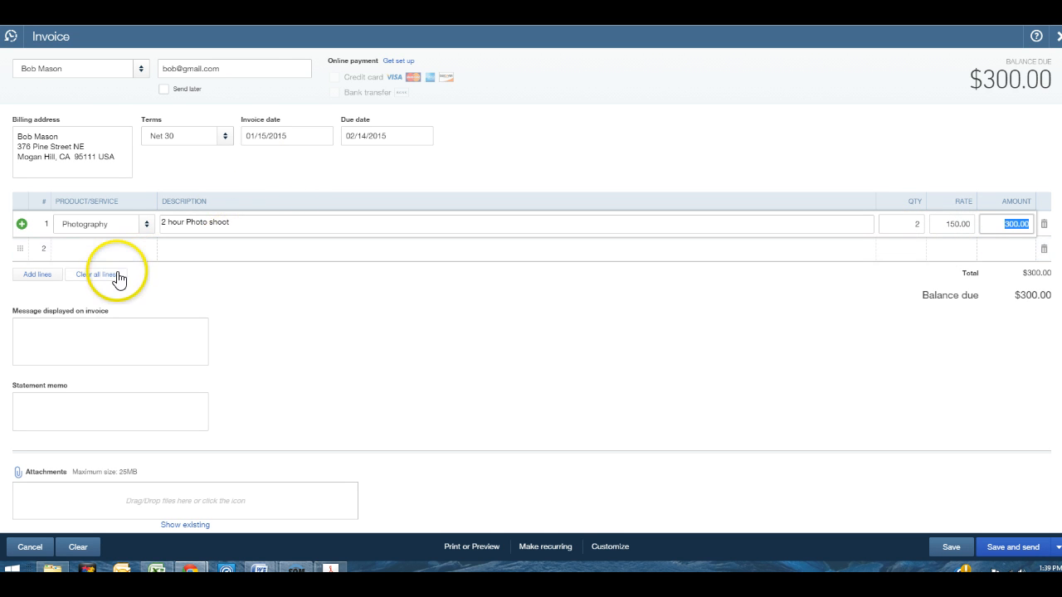
Enter "Thank you for your business!" as the message displayed on the invoice
left_click(104, 336)
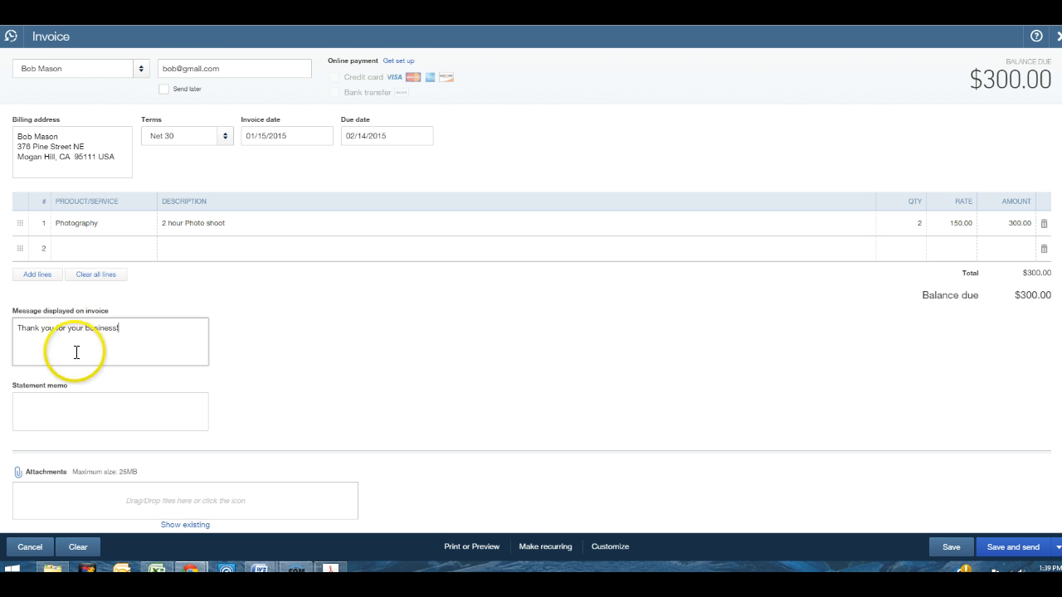
scroll(100, 419, "down", 1)
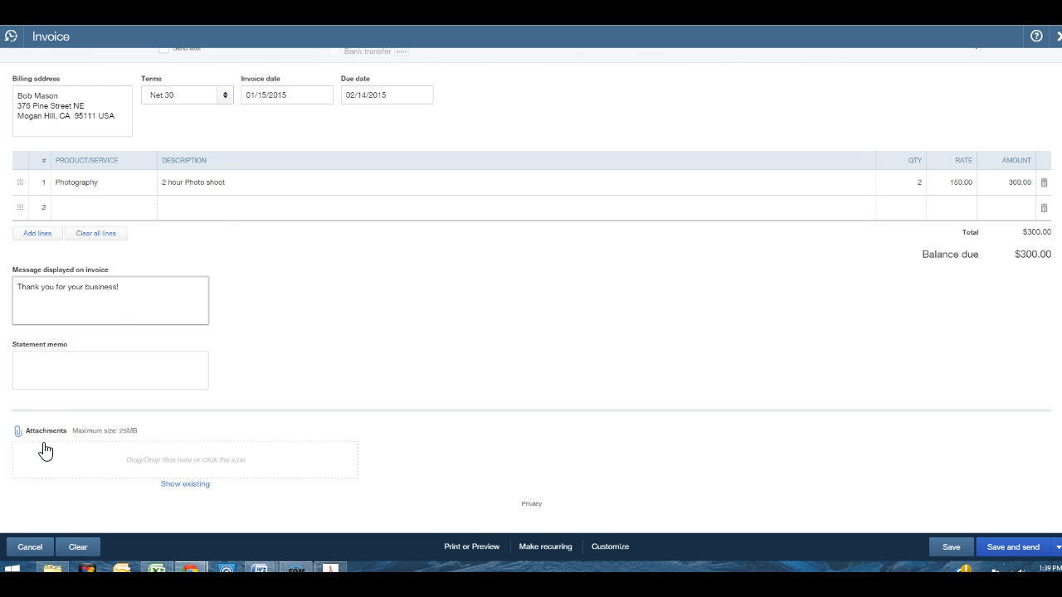
scroll(237, 265, "up", 1)
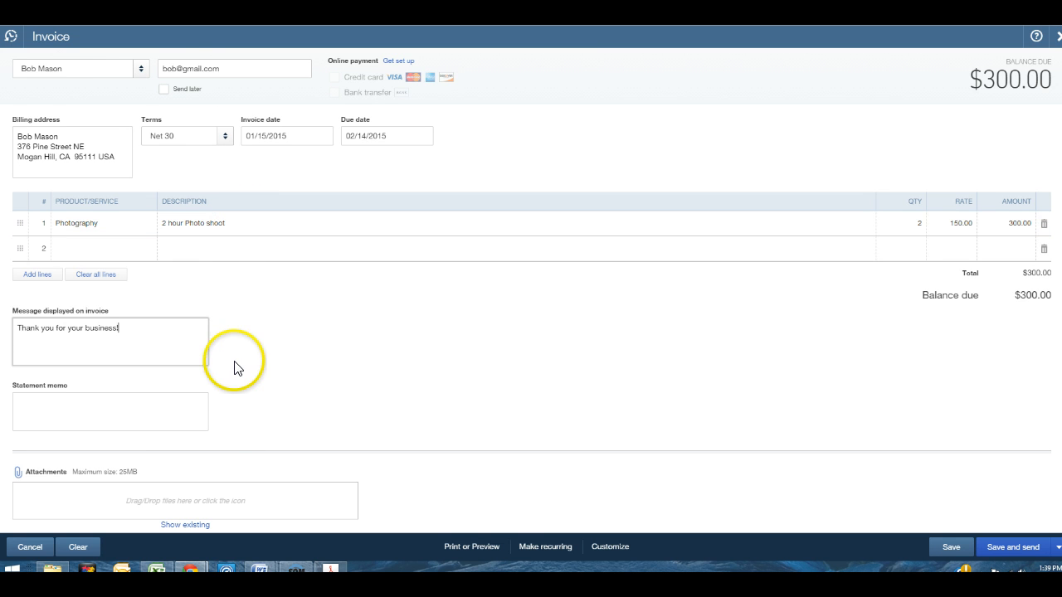
scroll(213, 493, "down", 1)
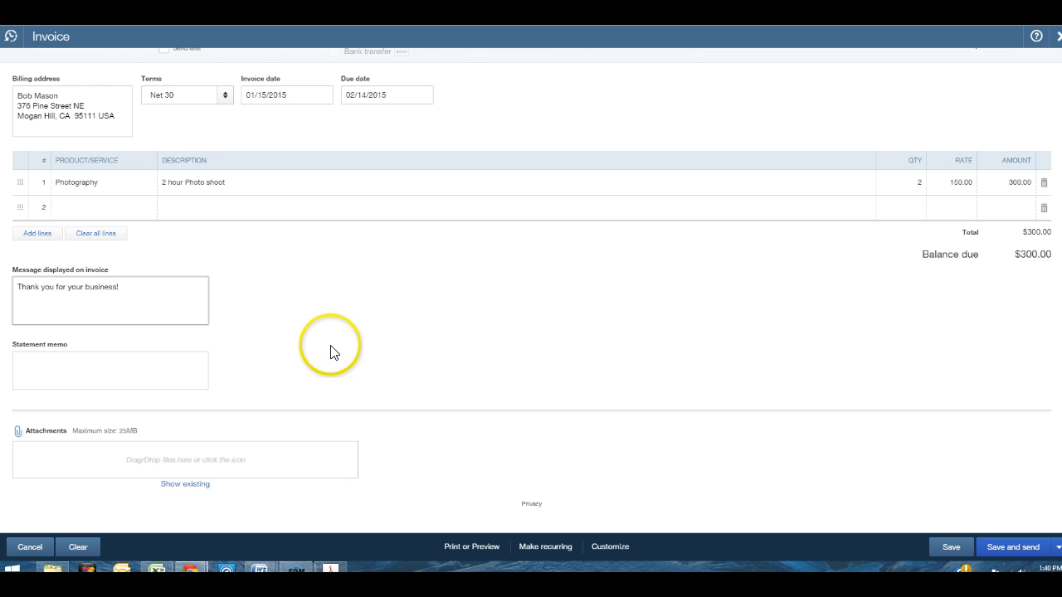
scroll(332, 355, "up", 1)
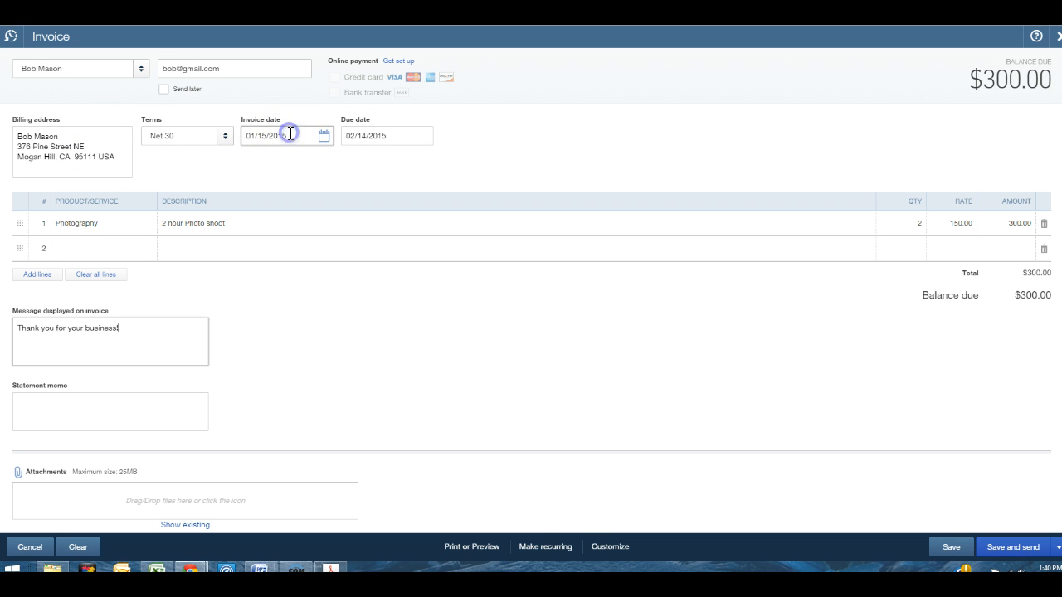
left_click(282, 132)
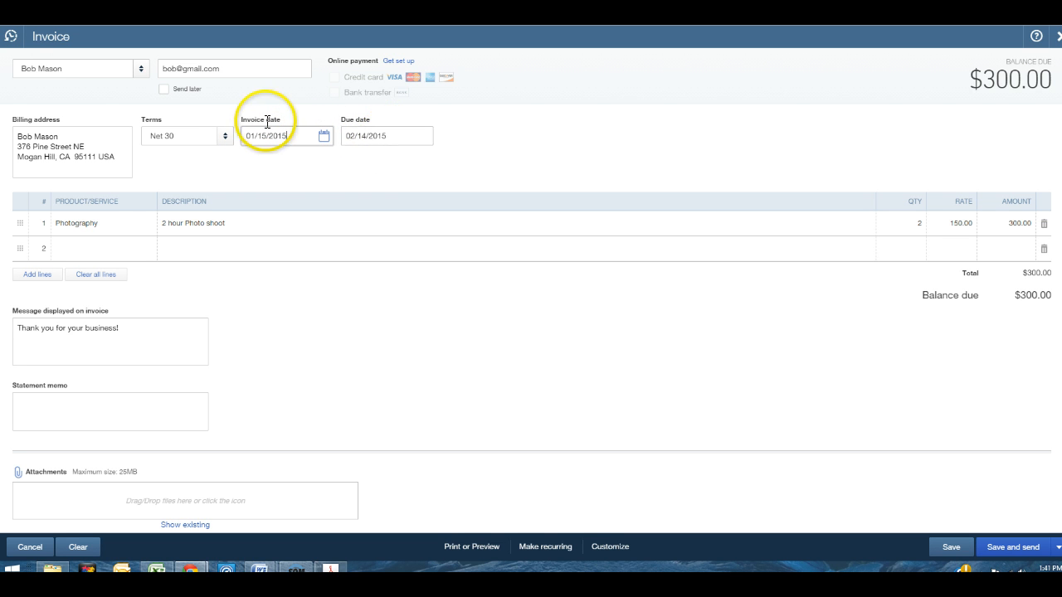
Open the print preview of the invoice and review its header, line item, message and balance due
left_click(466, 549)
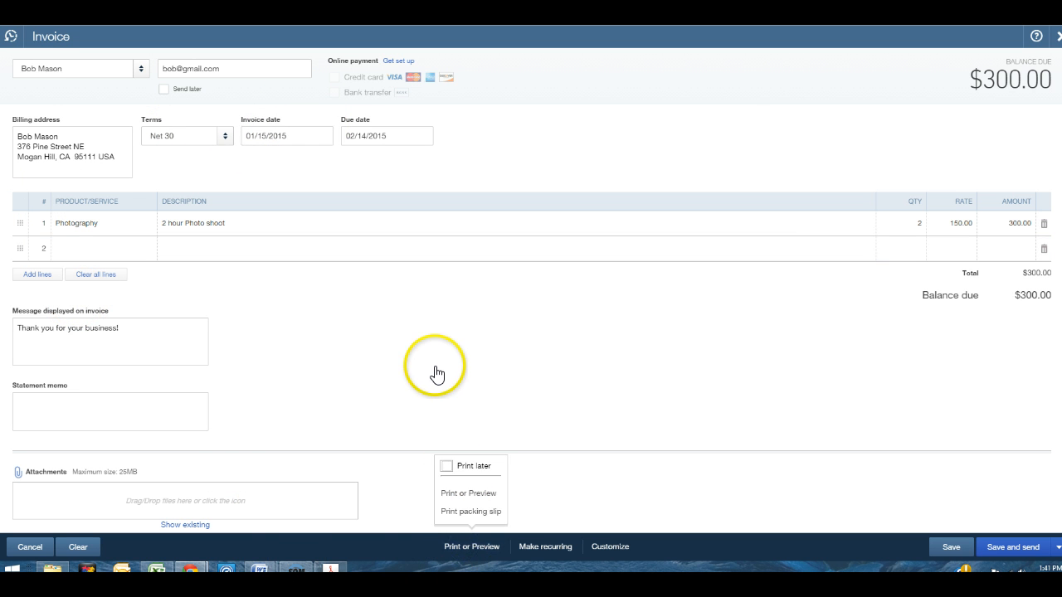
left_click(459, 496)
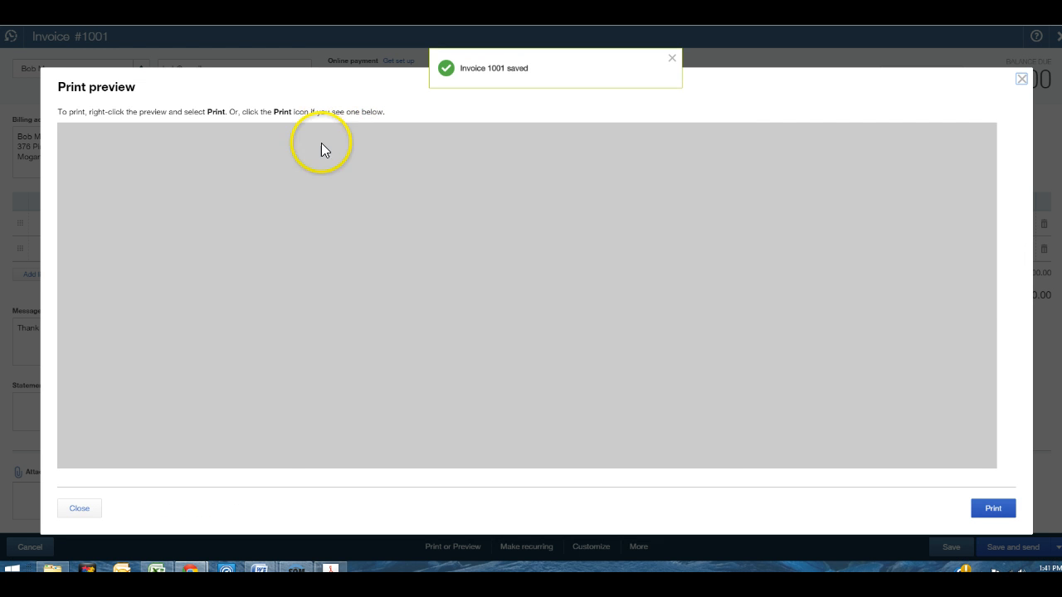
scroll(224, 205, "down", 5)
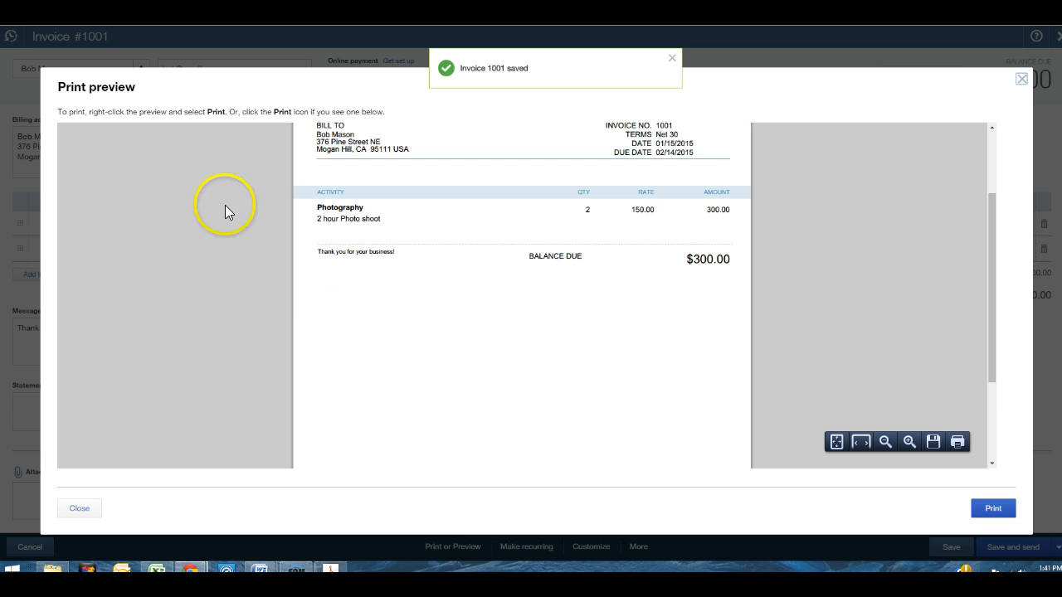
scroll(286, 275, "up", 5)
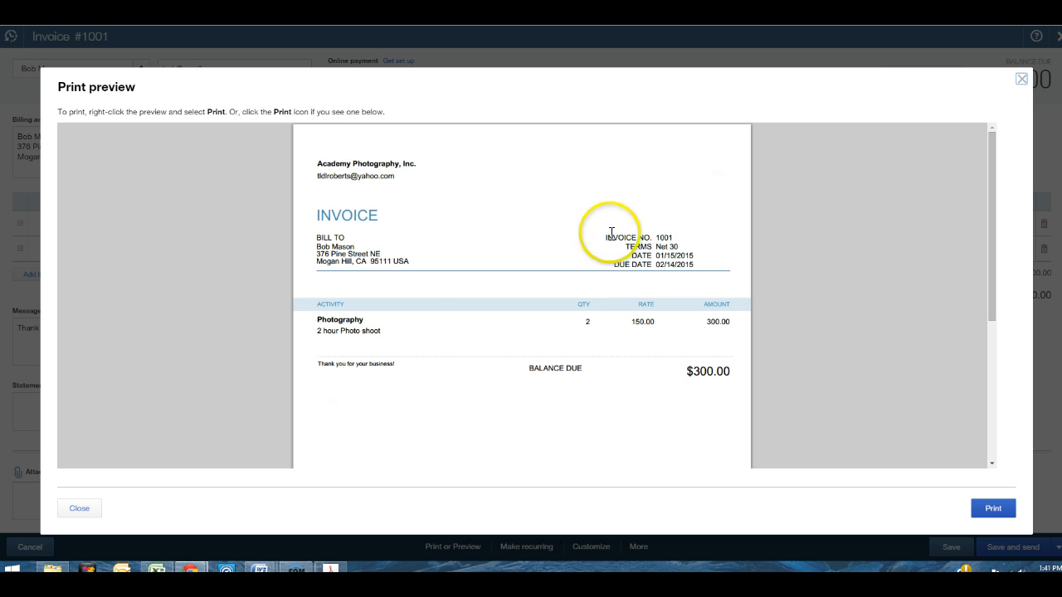
scroll(311, 379, "down", 2)
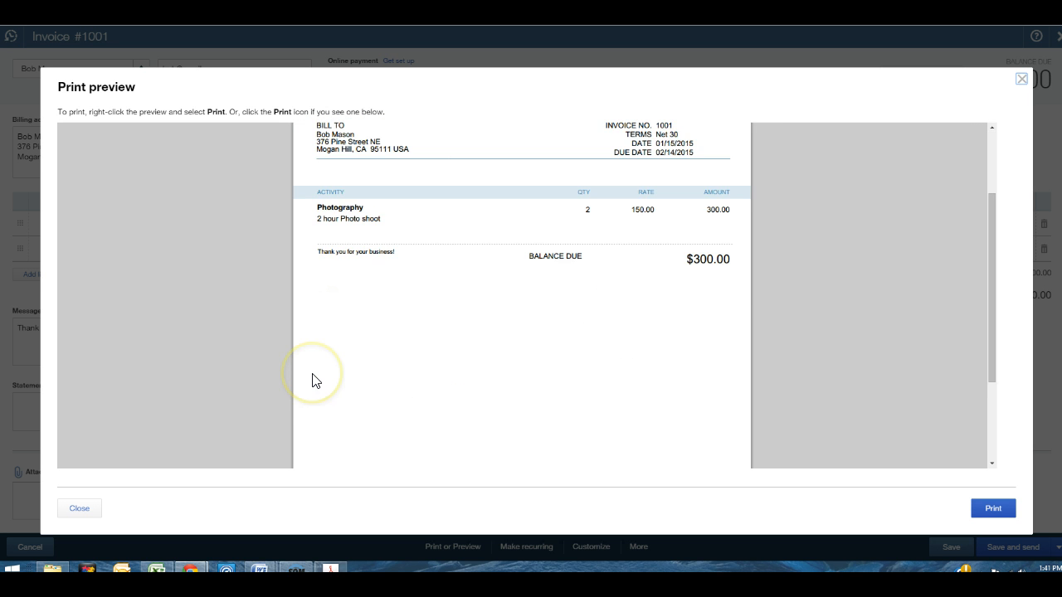
scroll(312, 379, "up", 2)
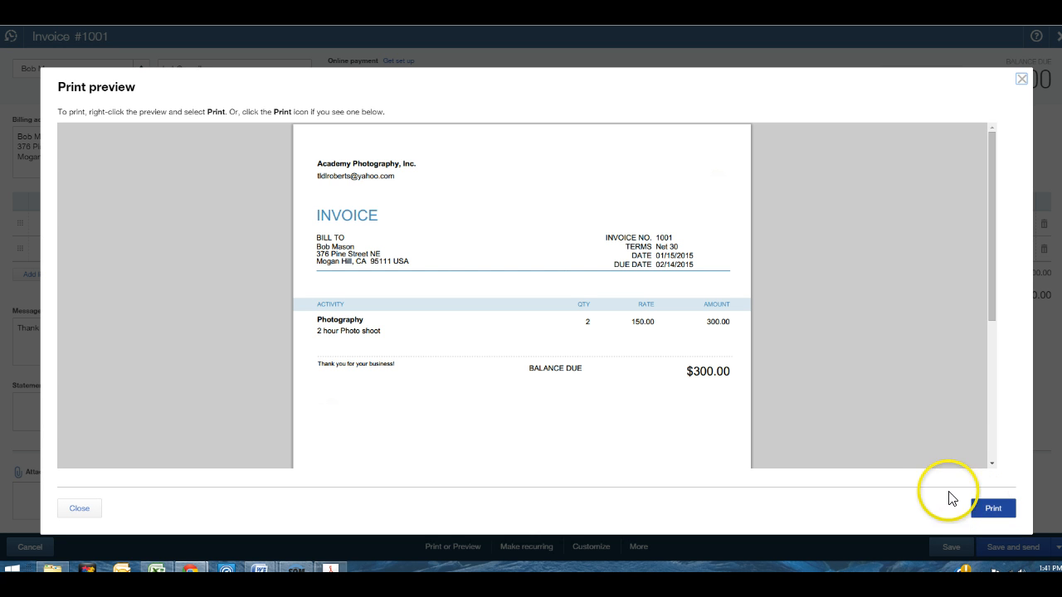
mouse_move(937, 426)
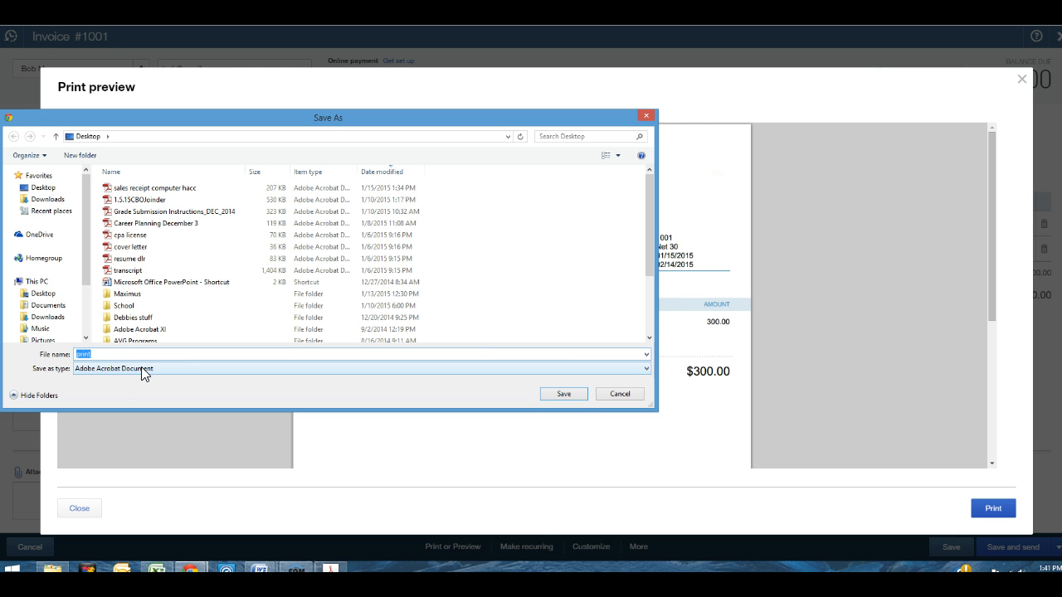
left_click(142, 367)
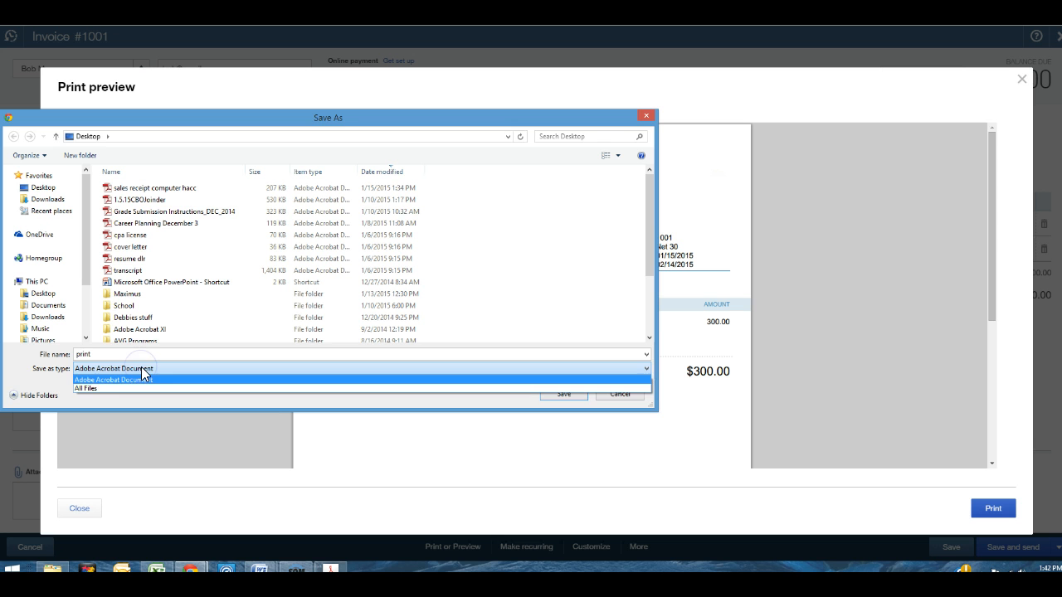
left_click(141, 367)
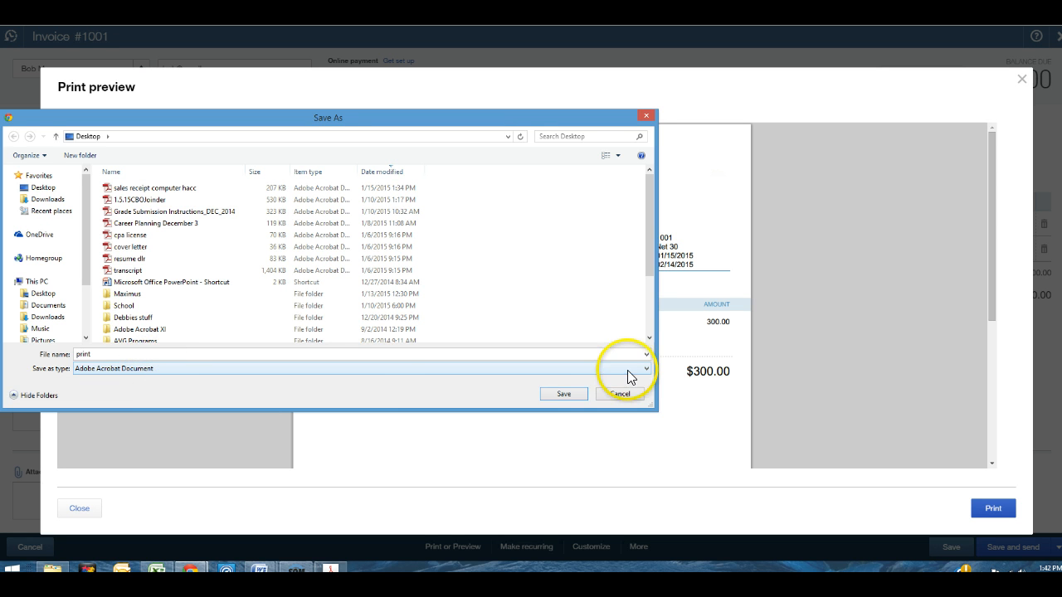
left_click(614, 393)
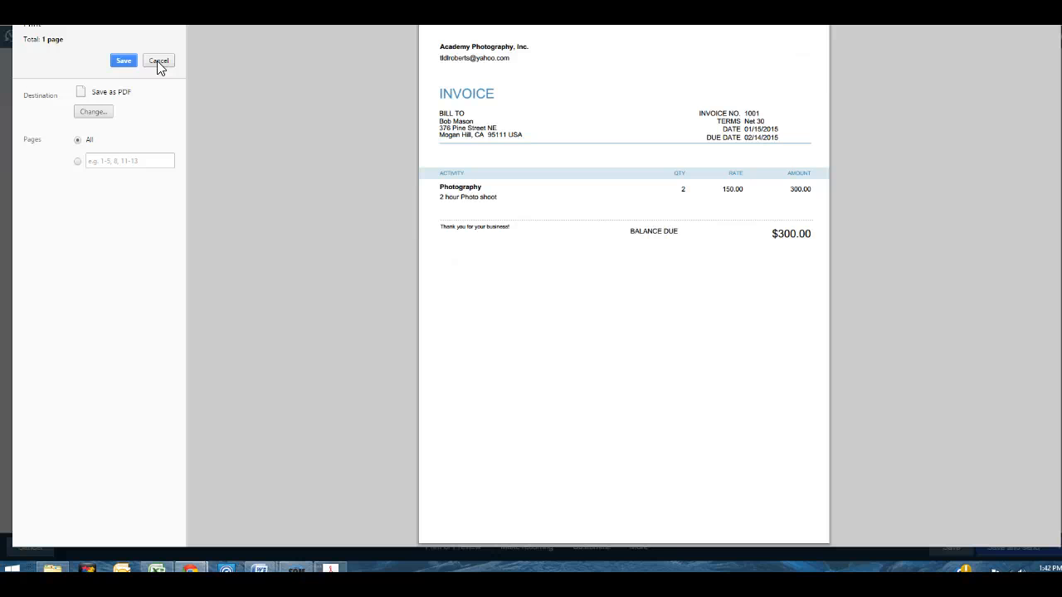
left_click(158, 63)
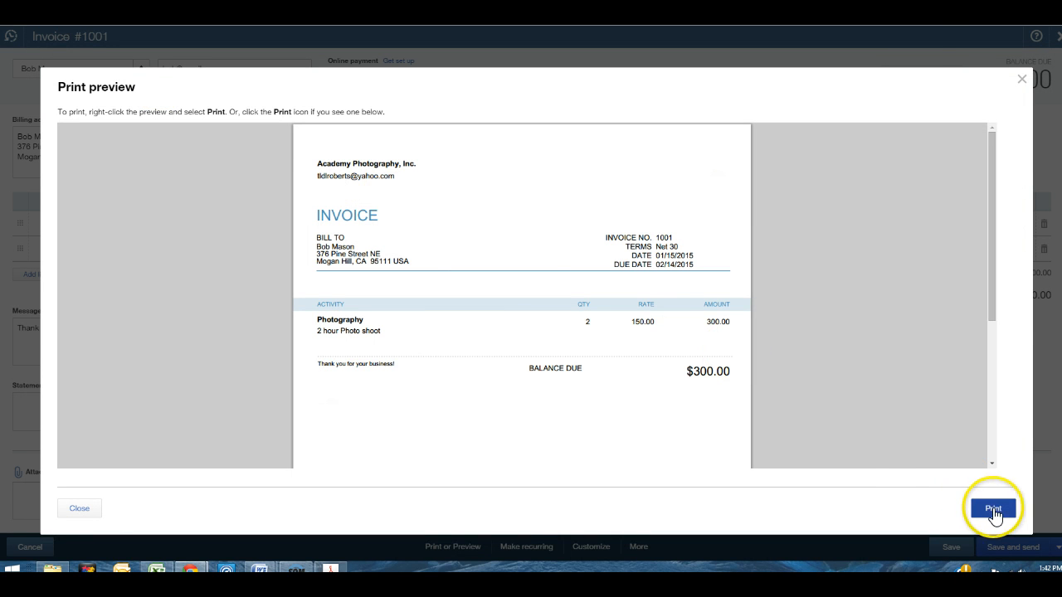
Close the print preview and open the email form for sending the invoice to the customer
left_click(1024, 81)
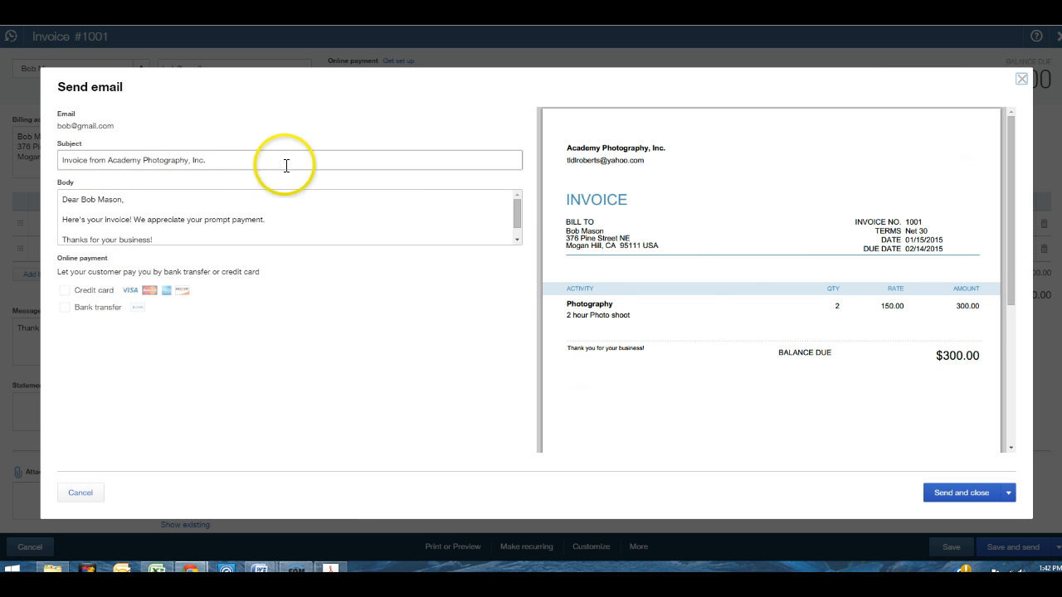
Check the message of the invoice email, send it to the customer and dismiss the sent notice
scroll(176, 219, "down", 2)
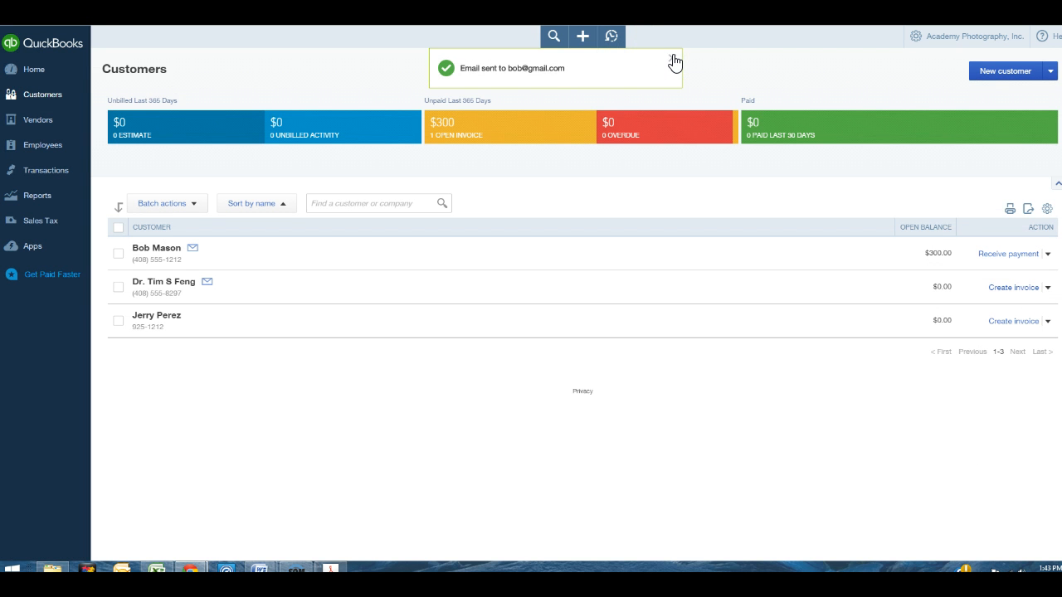
left_click(672, 58)
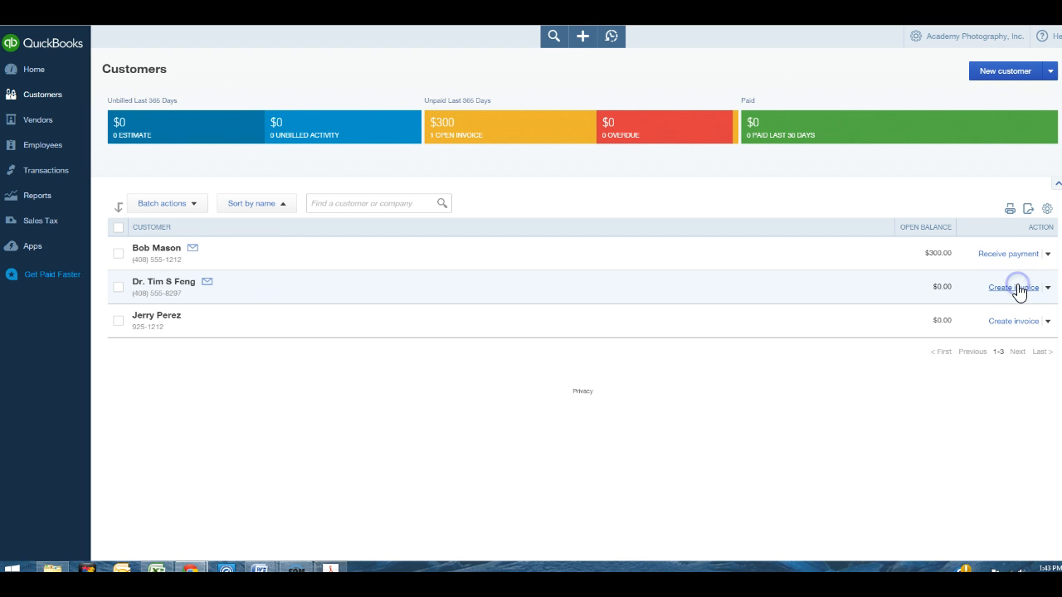
Create an invoice for the second customer in the list with an Equipment Rental line described as "Rental of Camera"
left_click(128, 246)
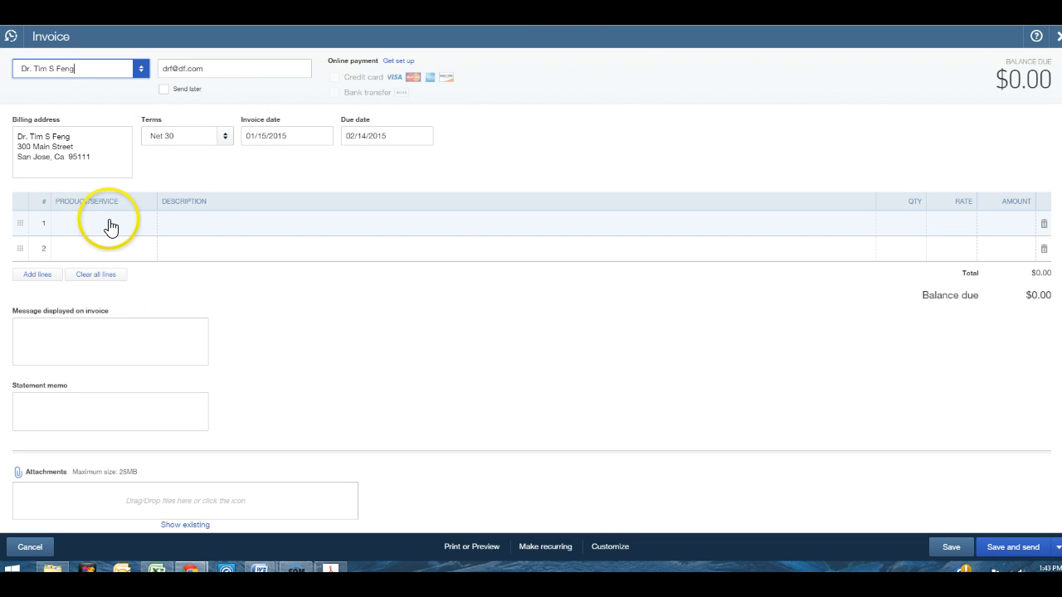
left_click(127, 226)
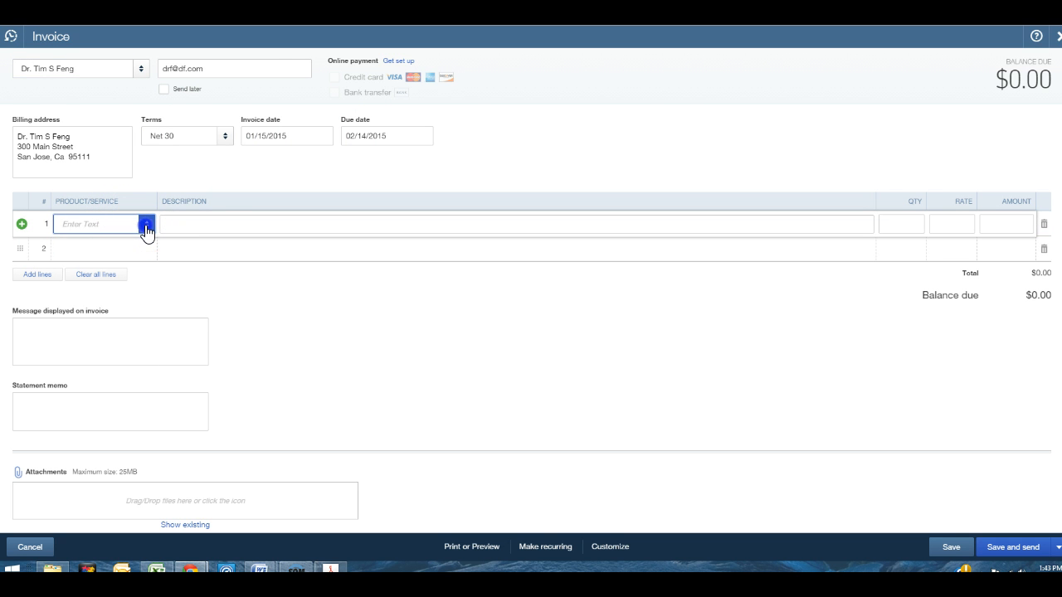
left_click(146, 226)
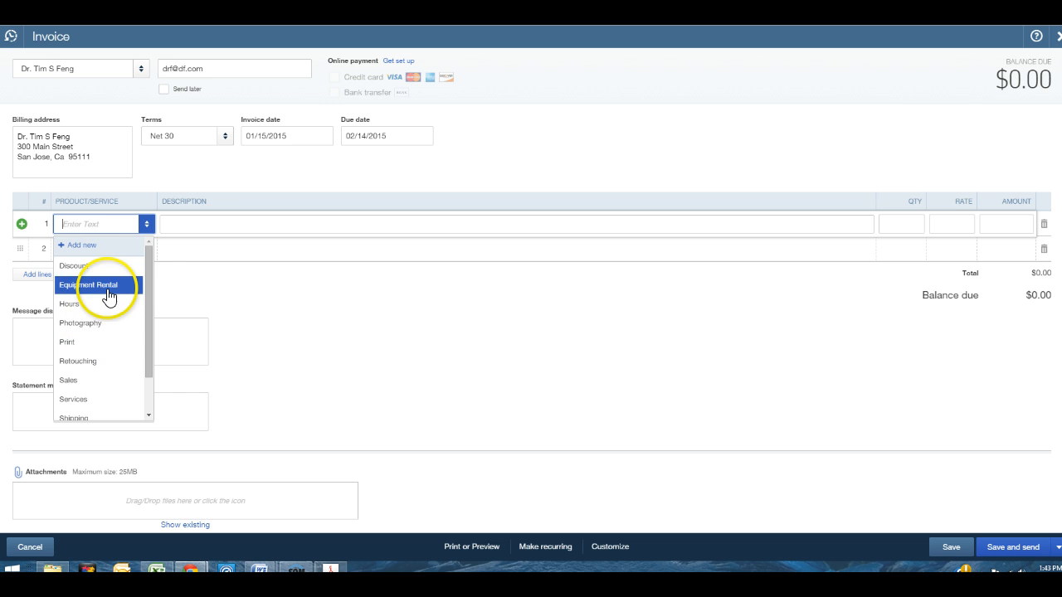
left_click(106, 287)
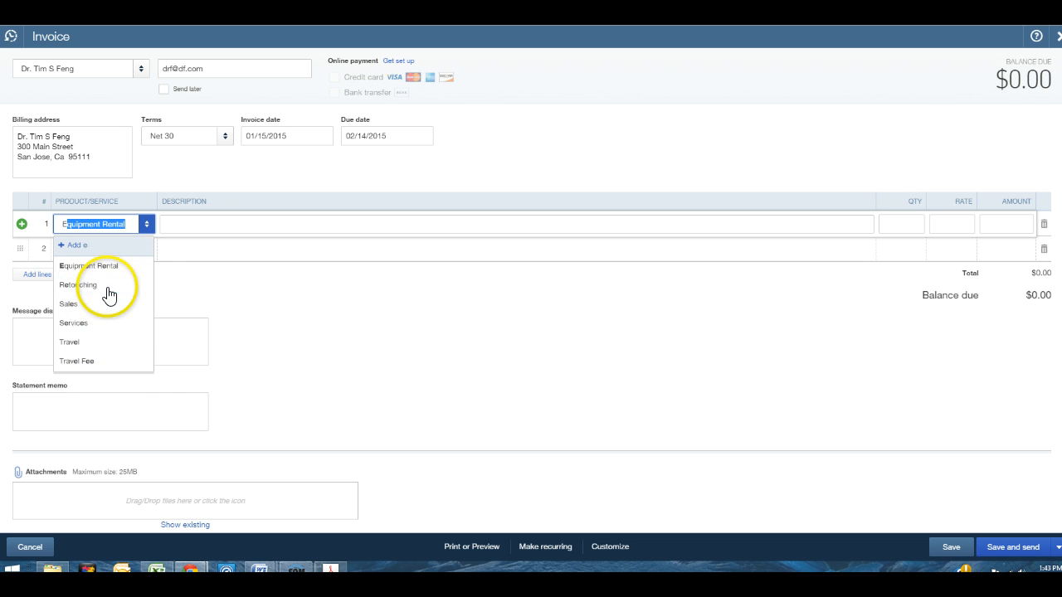
left_click(193, 223)
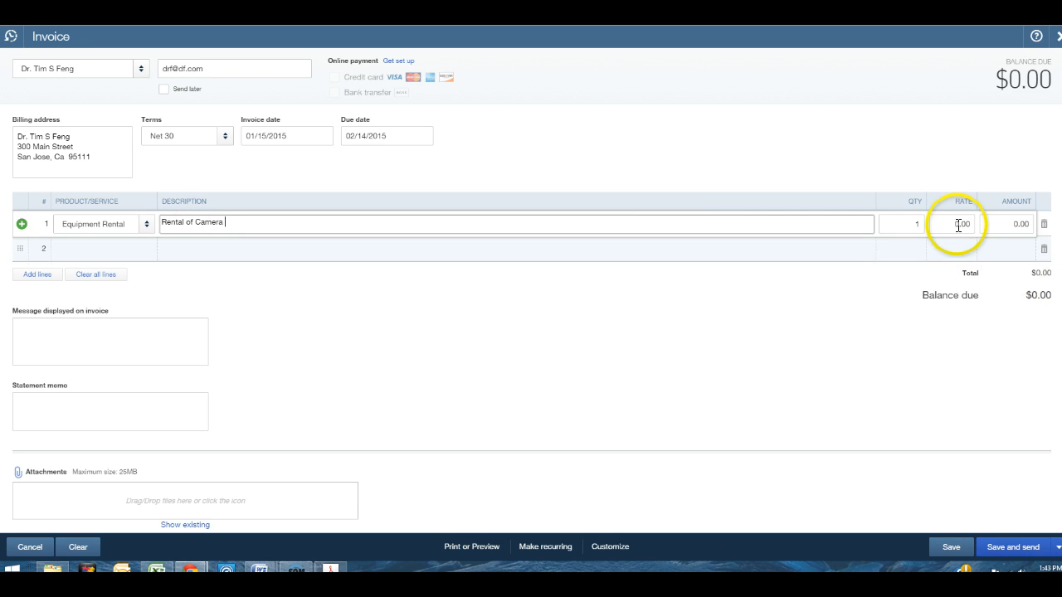
Set the Equipment Rental line's quantity to 5 and its rate to 50
left_click_drag(909, 221, 953, 217)
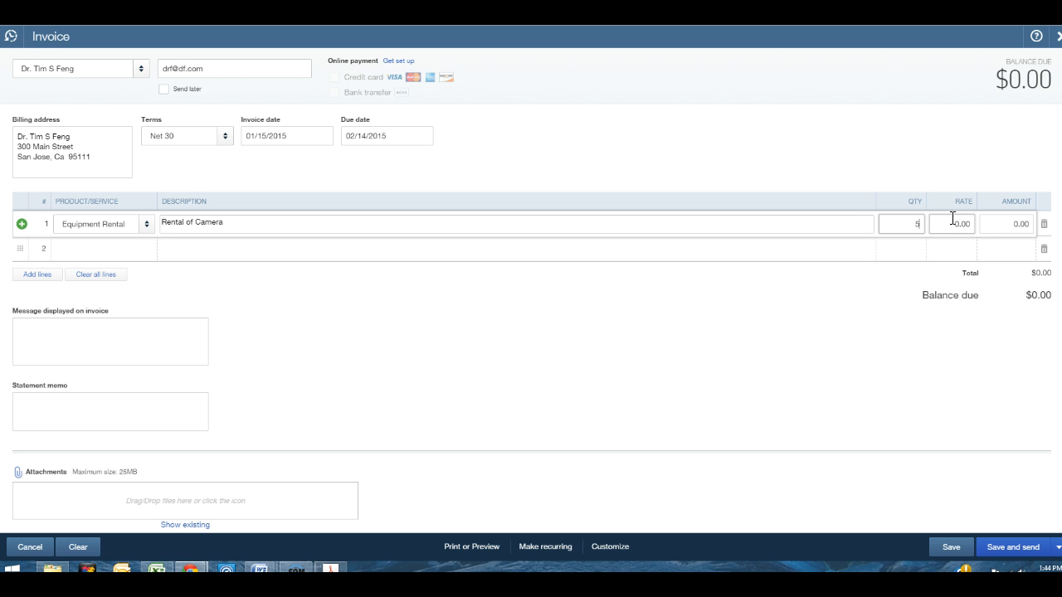
key("Tab")
key("Tab")
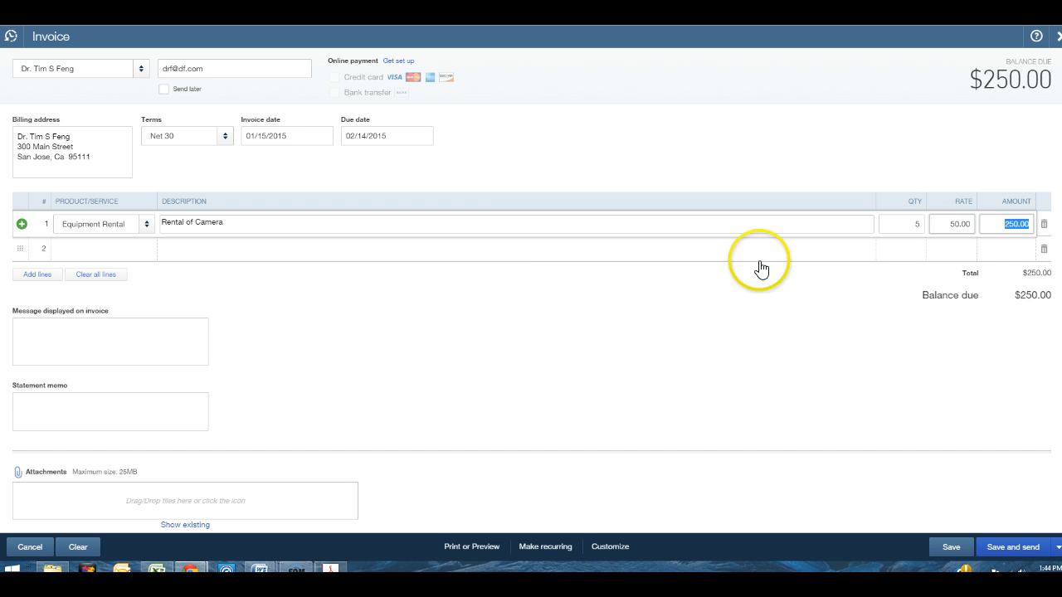
left_click(139, 253)
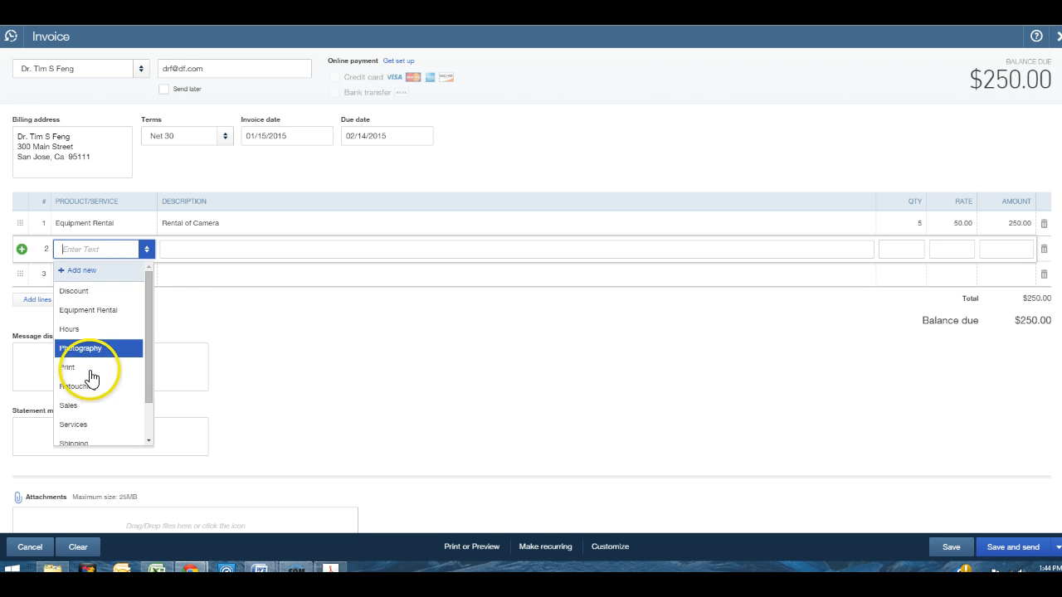
left_click(150, 440)
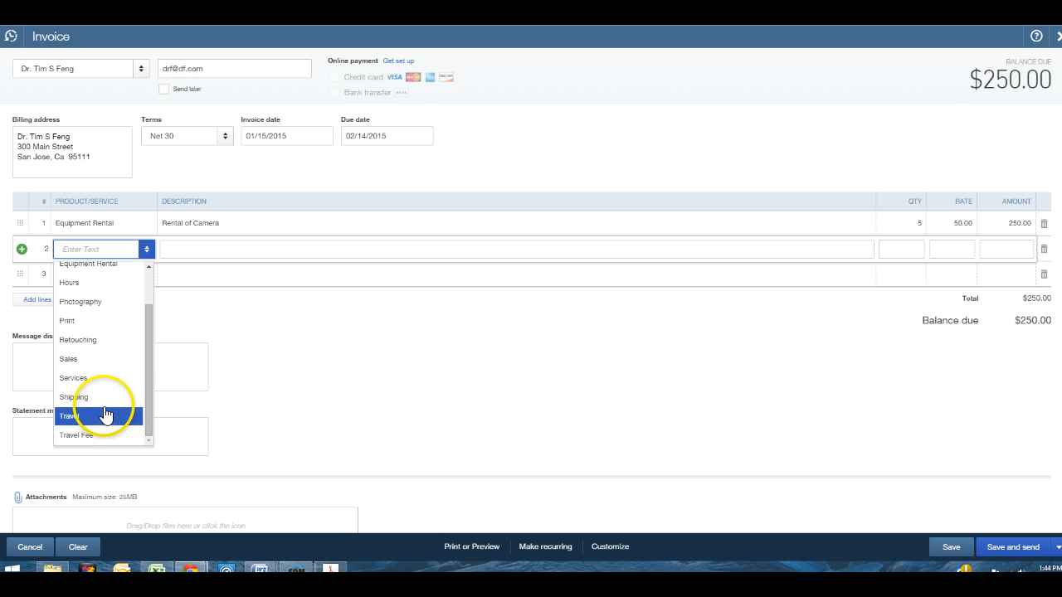
left_click(100, 433)
left_click(157, 302)
left_click(189, 247)
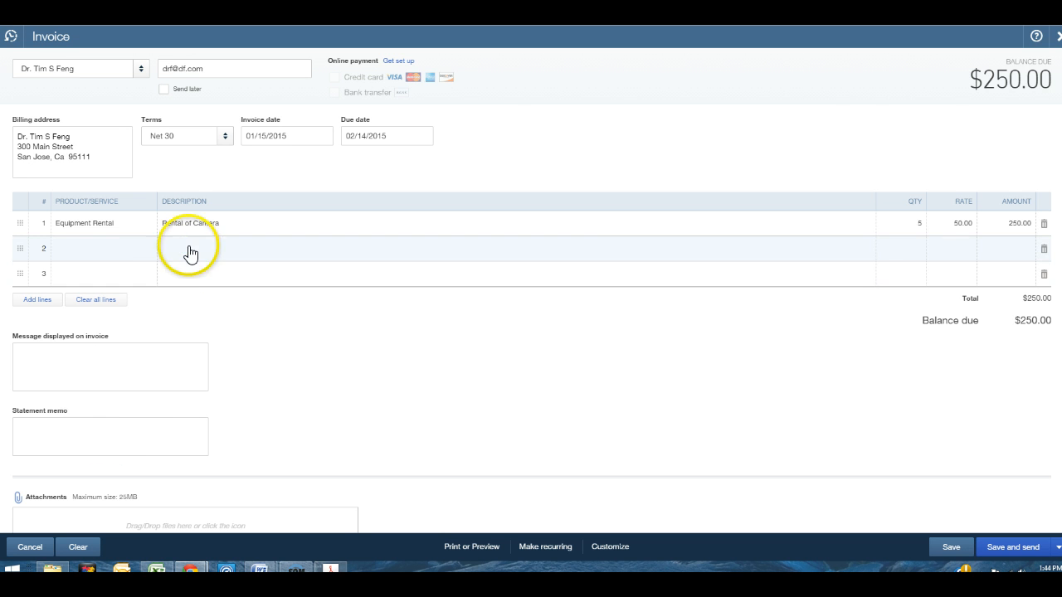
Add a Travel item on the second invoice line, described as "Travel Fee for Rental Pick up and delivery"
left_click(134, 250)
left_click(144, 250)
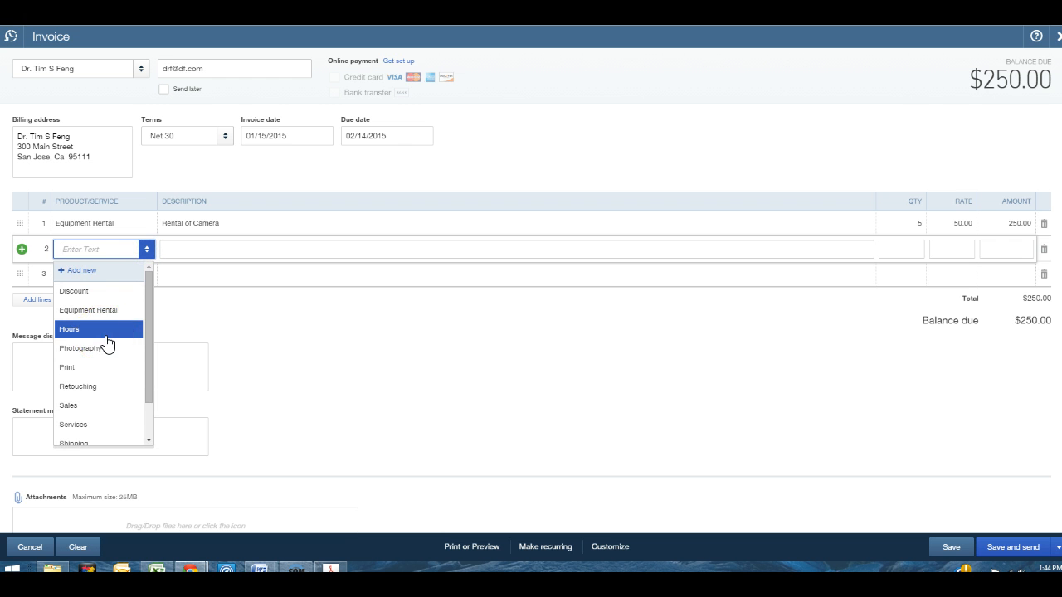
type("t")
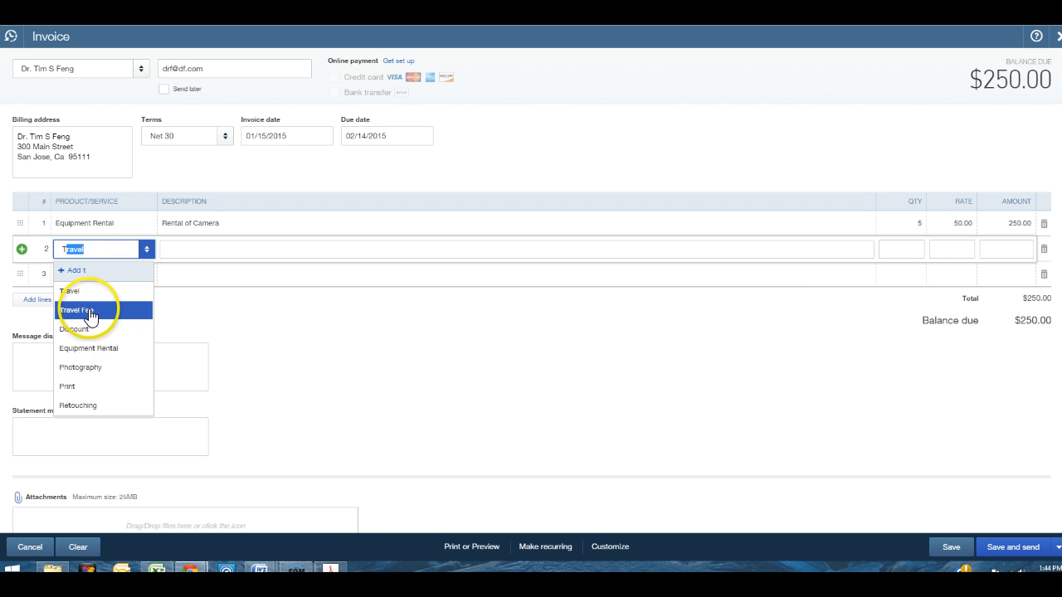
left_click(130, 290)
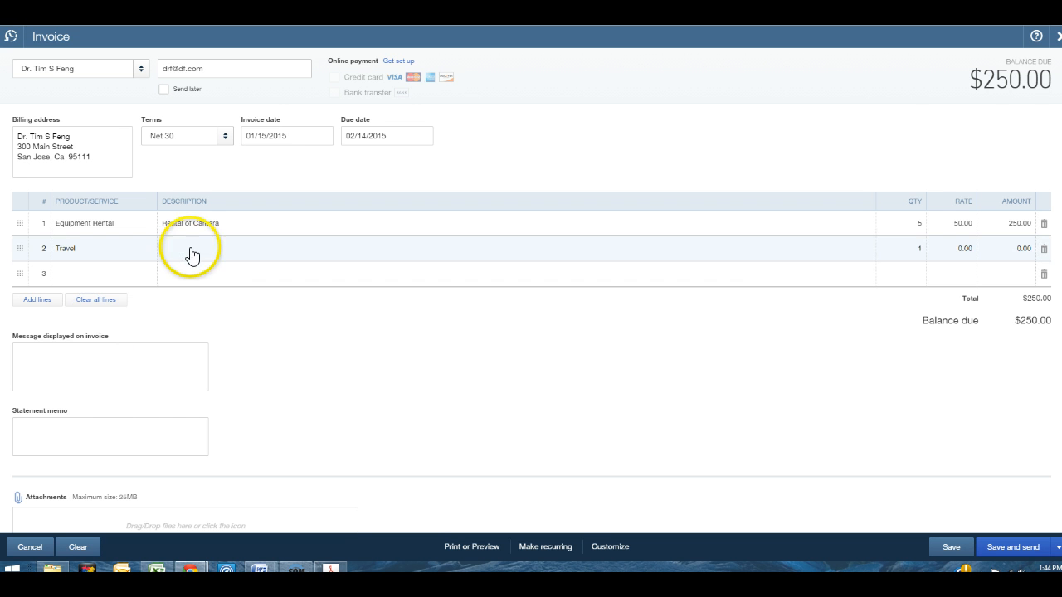
left_click(191, 250)
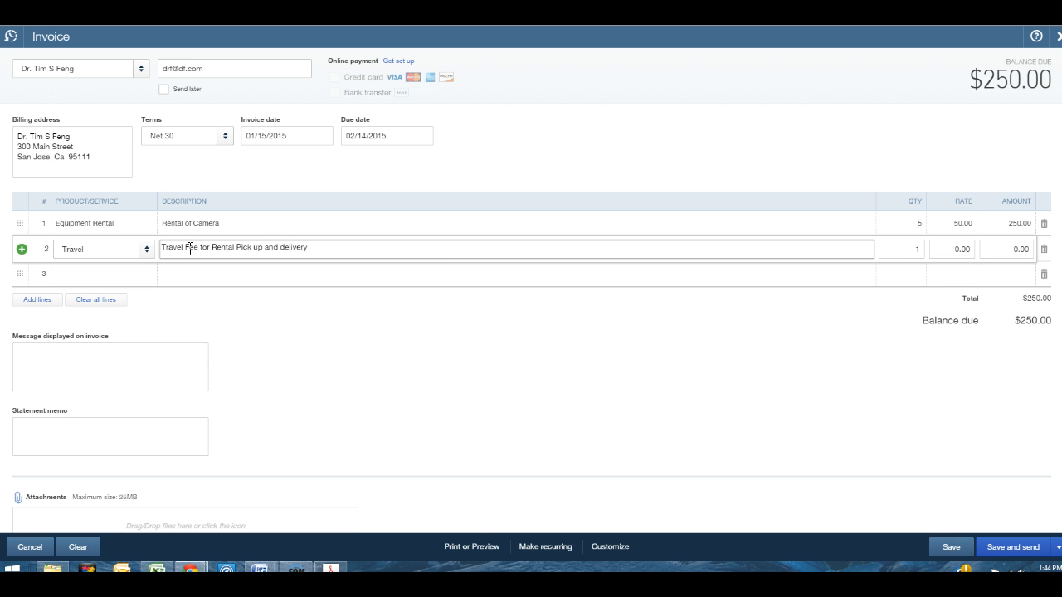
Set the Travel line's rate to 50
left_click(958, 249)
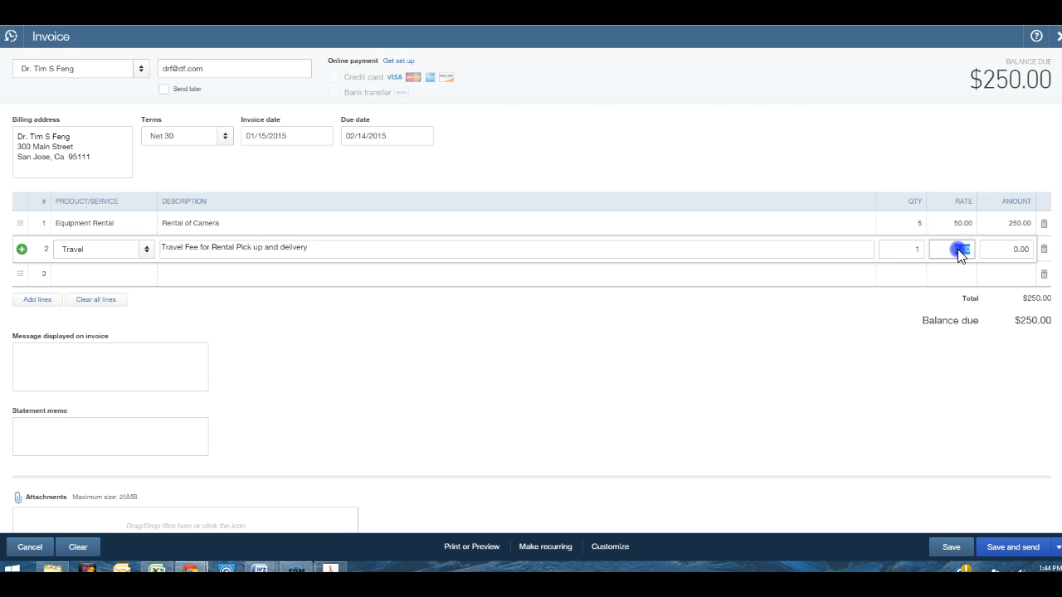
type("50")
left_click(995, 249)
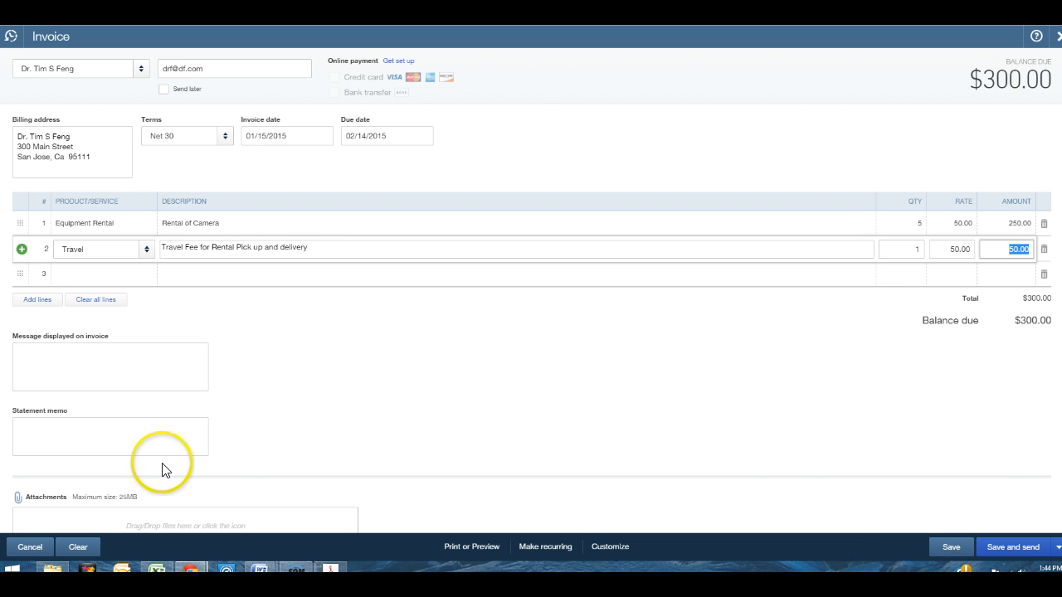
Open the print preview of the rental invoice, review its header, line items and balance due, and close the preview
left_click(473, 548)
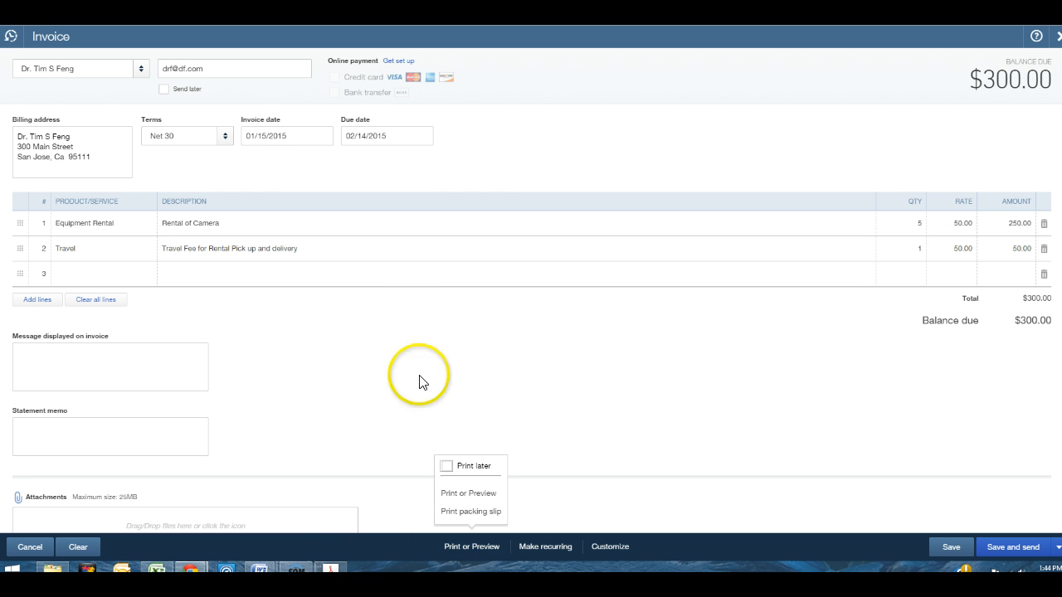
left_click(466, 491)
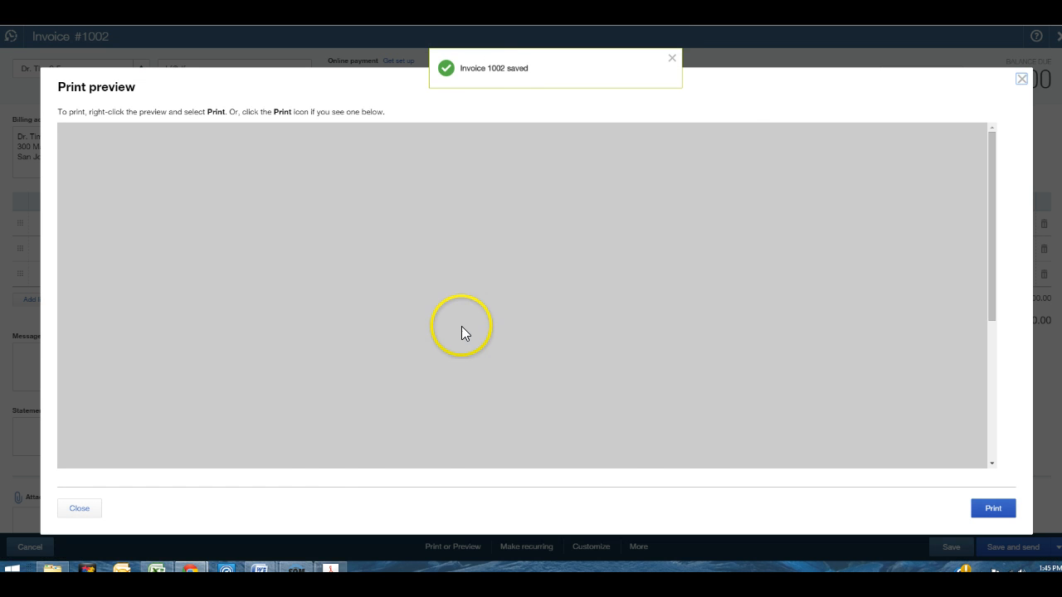
scroll(605, 408, "down", 1)
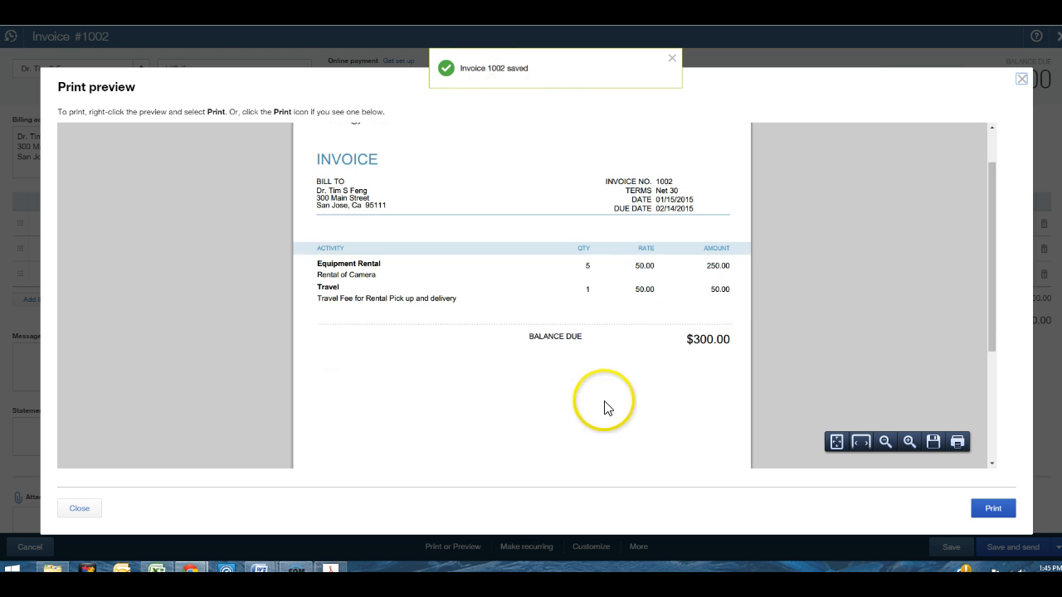
scroll(603, 407, "up", 1)
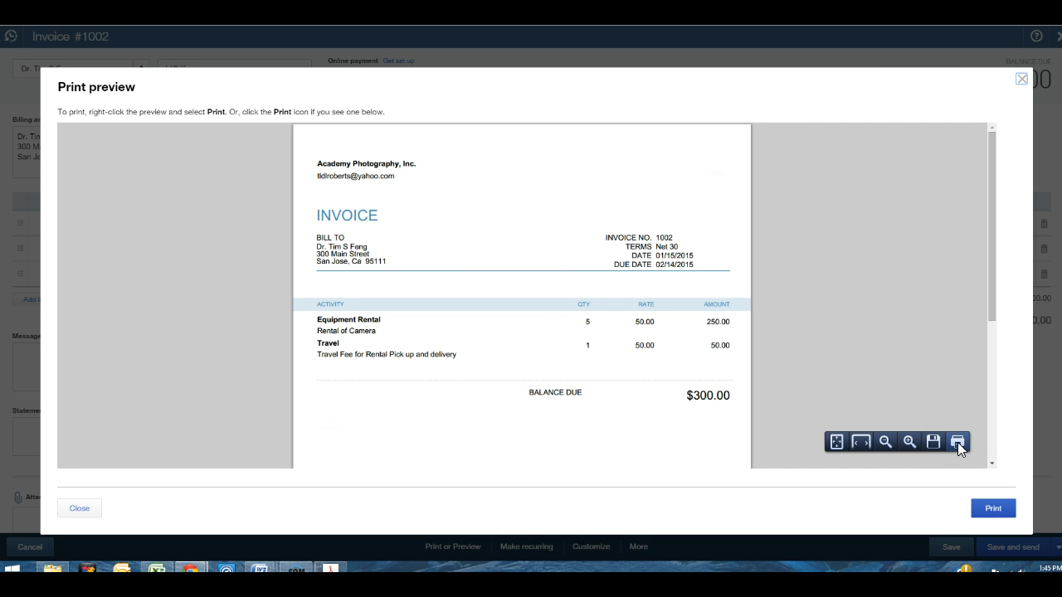
left_click(932, 443)
left_click(1026, 80)
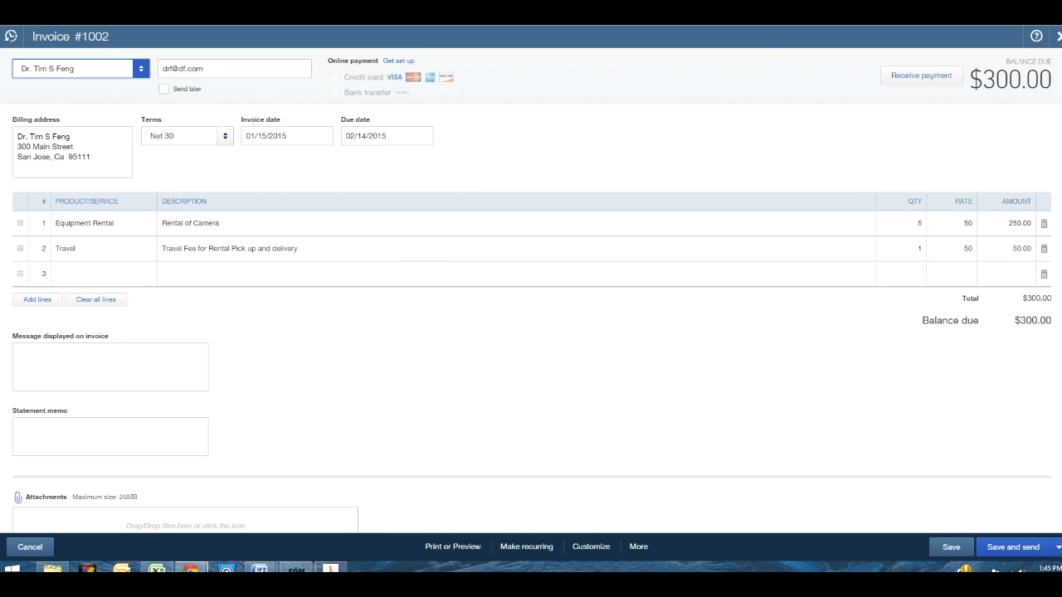
Save the rental invoice and close it to return to the customer list
left_click(952, 549)
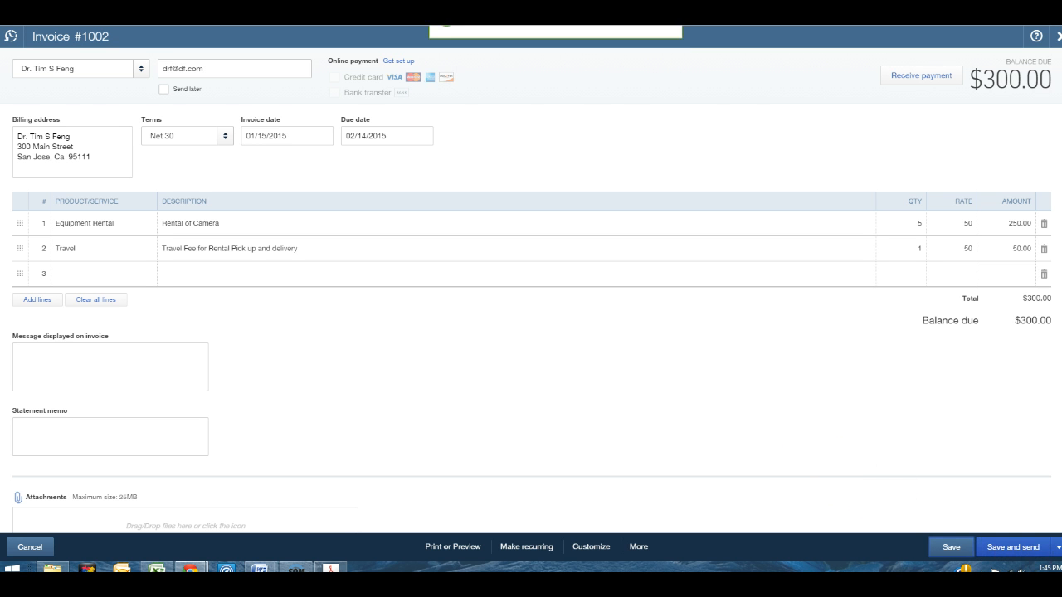
left_click(1057, 548)
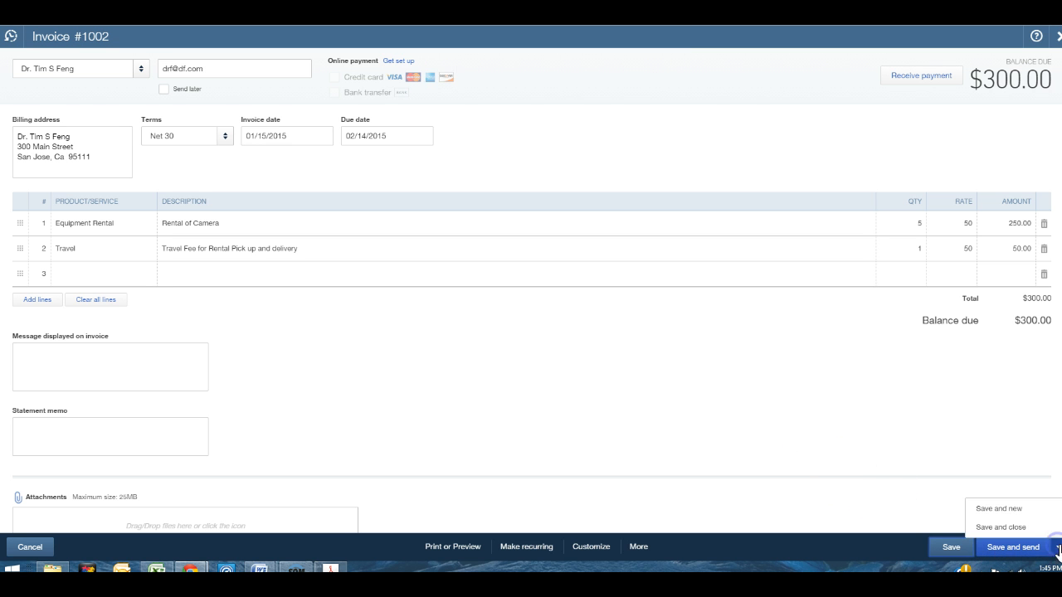
left_click(994, 528)
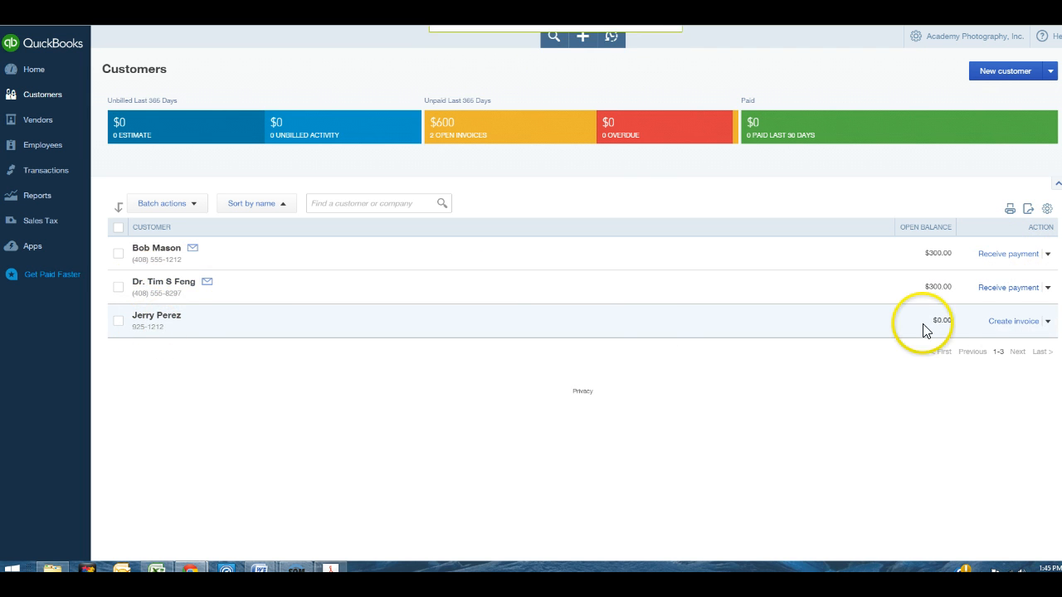
Create an invoice for the third customer in the list with a Photography line described as "Wedding on 12/31/2014"
left_click(1031, 323)
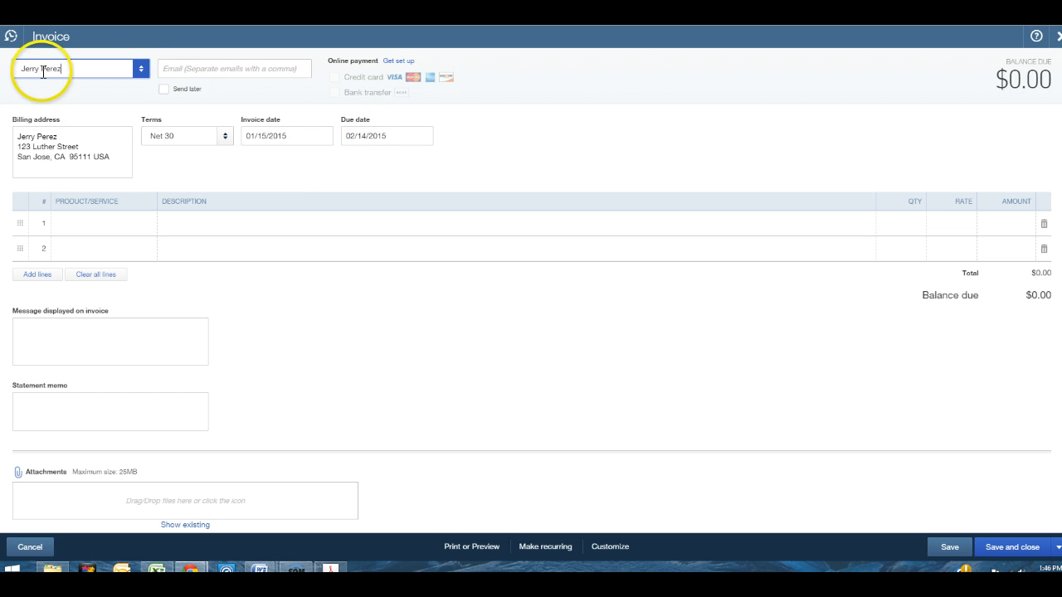
left_click(129, 226)
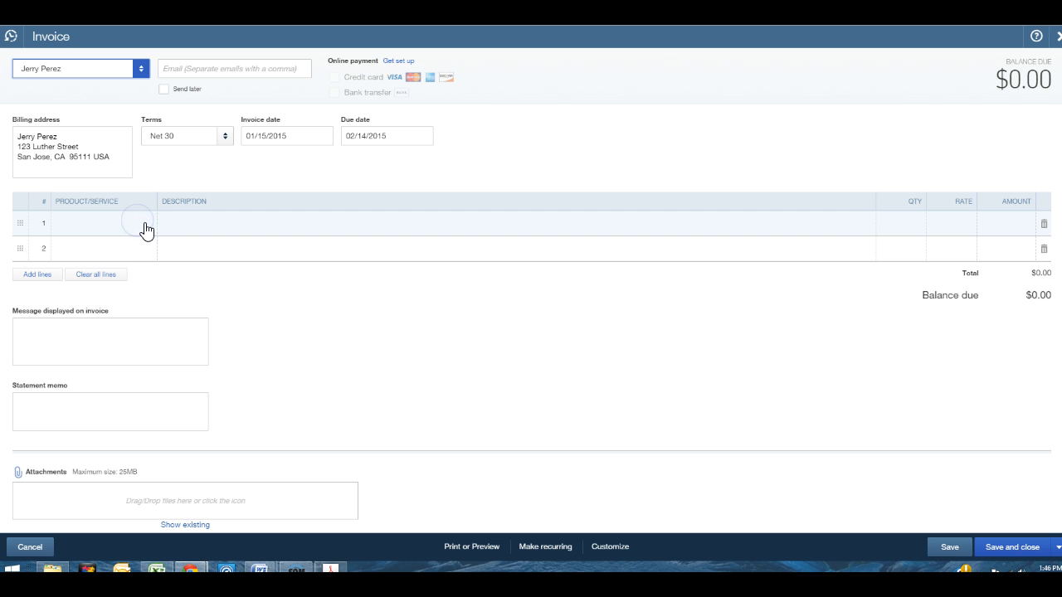
left_click(143, 225)
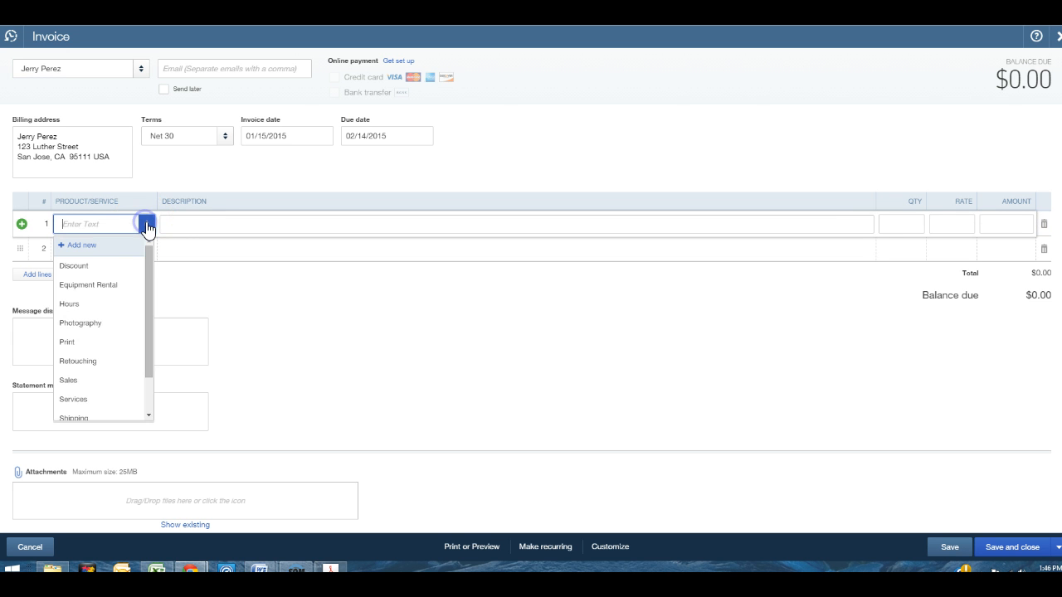
left_click(142, 246)
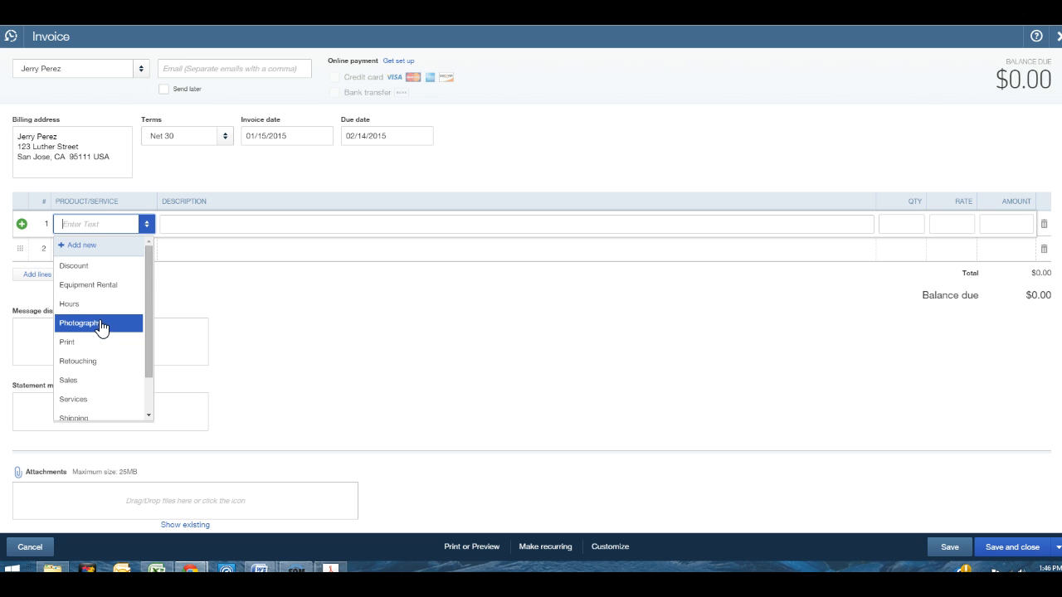
left_click(195, 226)
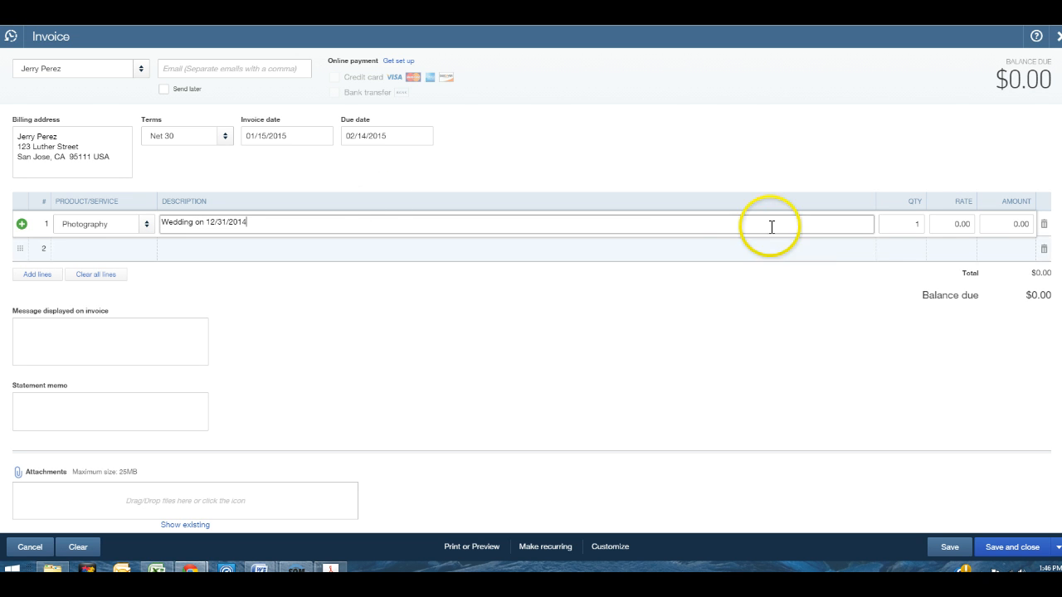
Set the wedding Photography line's quantity to 6.0 and its rate to 300
left_click(917, 224)
left_click_drag(917, 224, 898, 225)
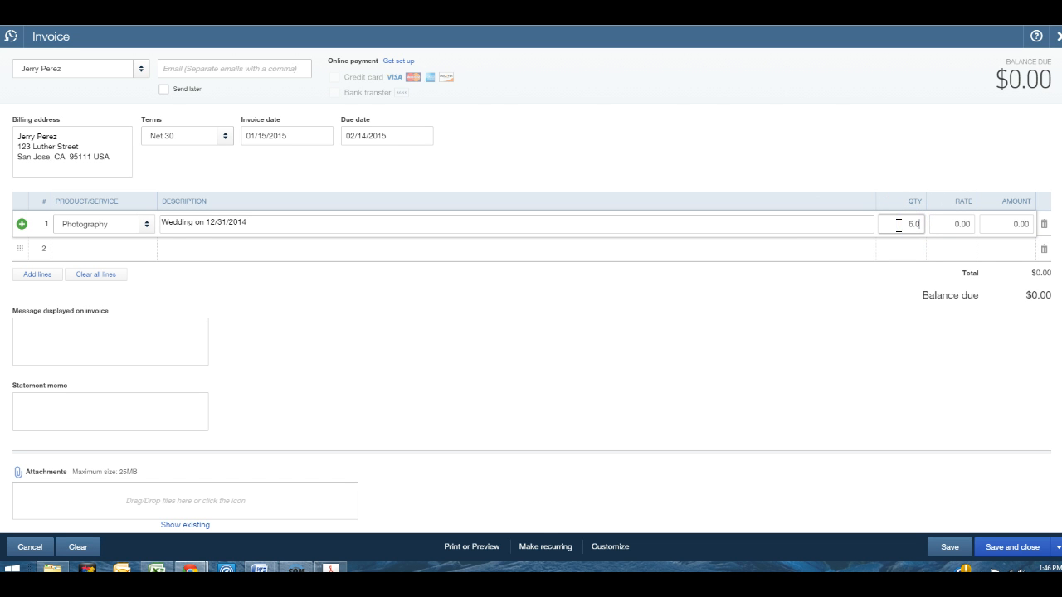
type("6.0")
left_click(958, 222)
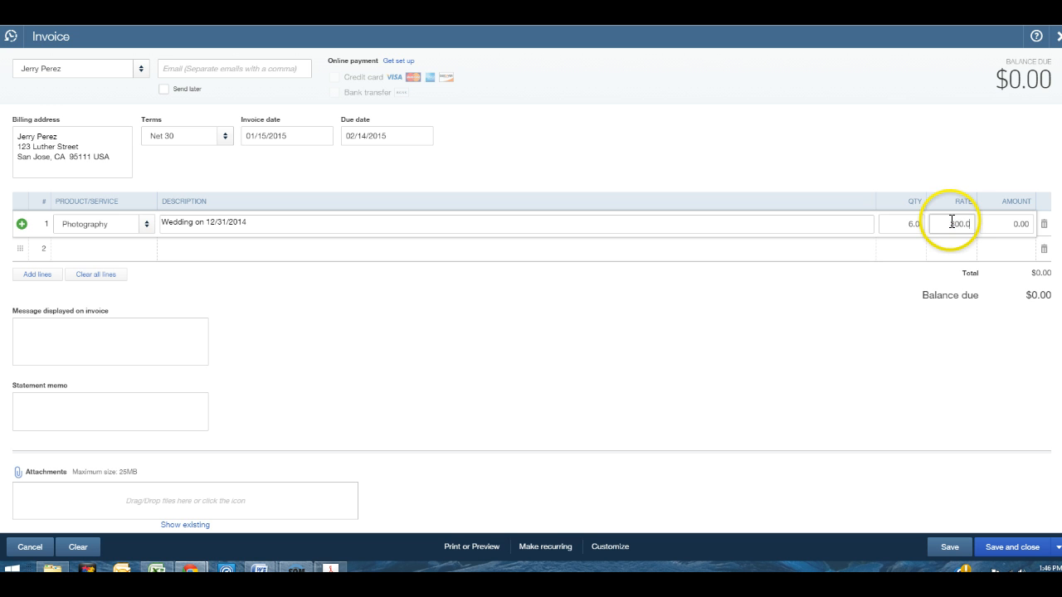
left_click(1015, 226)
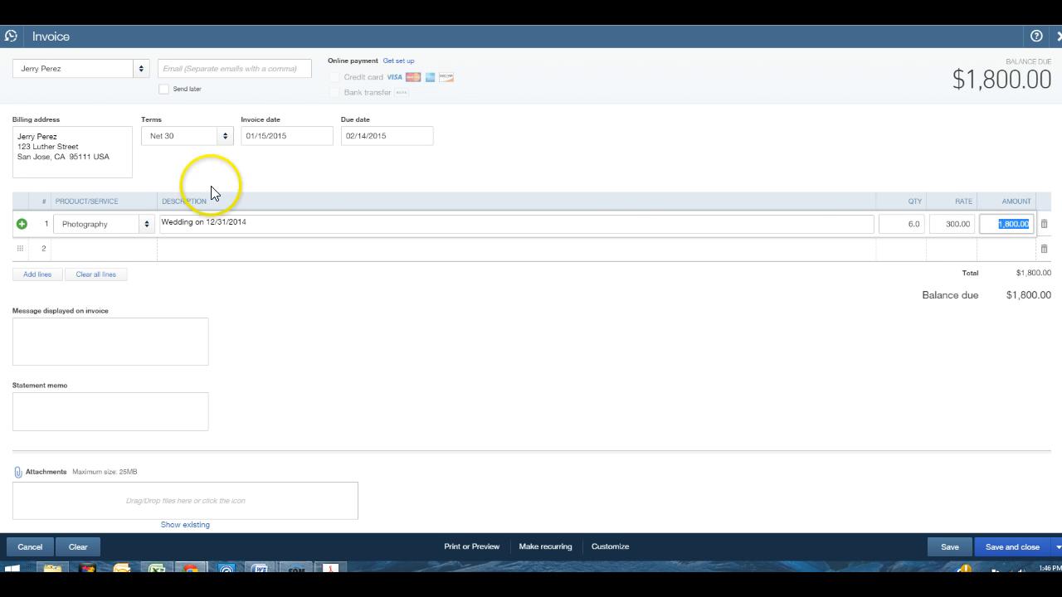
Add a Retouching line described as "Wedding Picture retouching service" with a rate of 150.00 to the wedding invoice
left_click(136, 253)
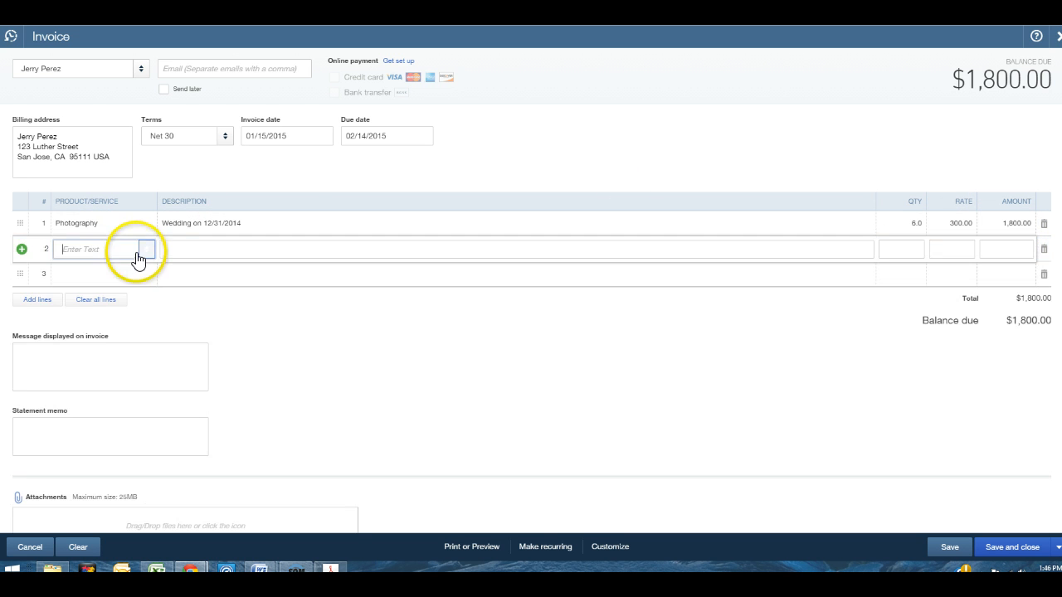
left_click(144, 252)
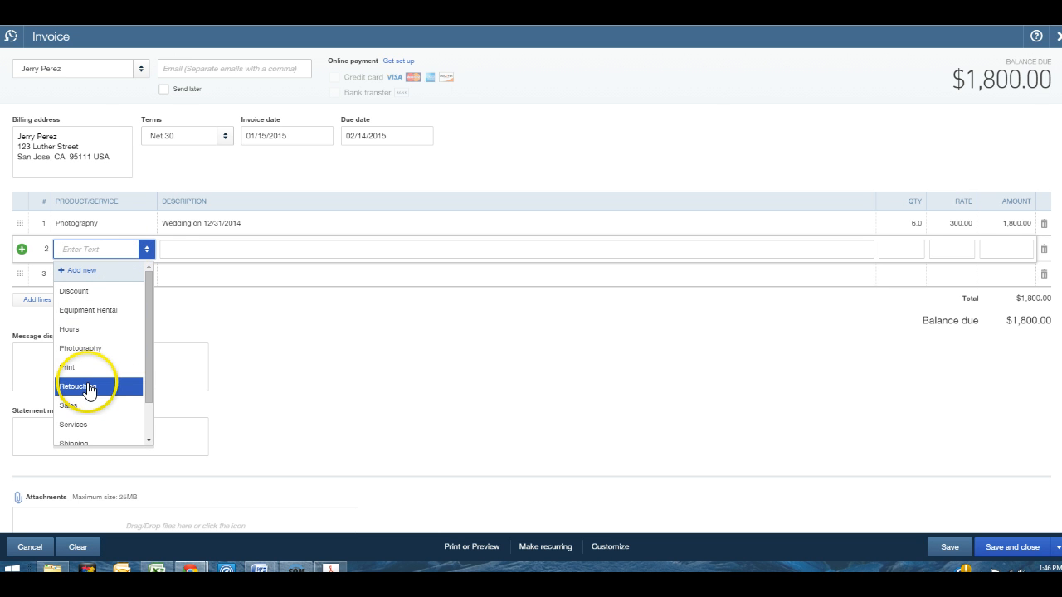
type("r")
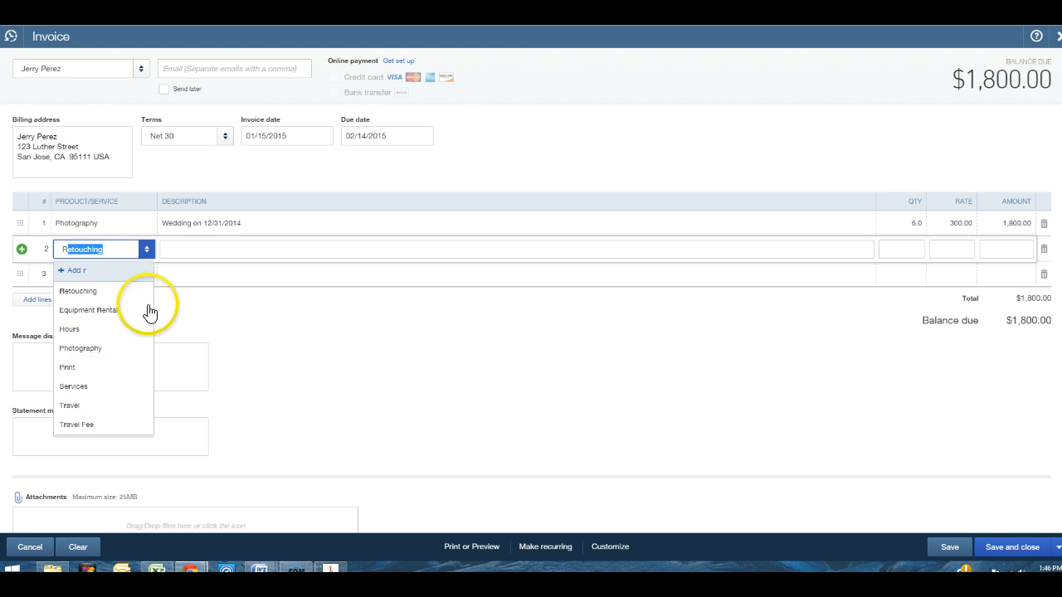
left_click(179, 252)
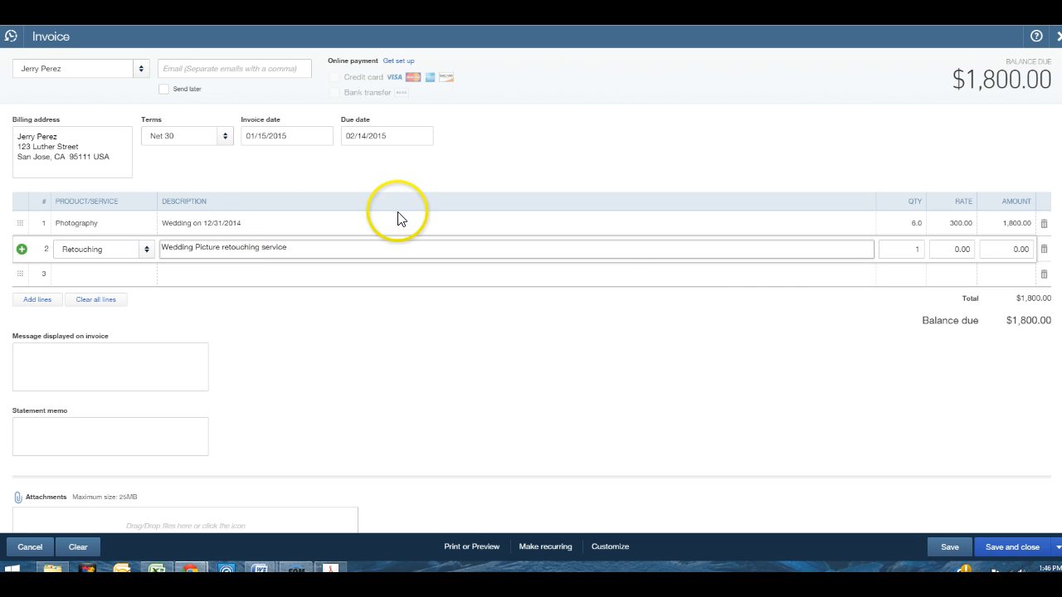
left_click(1014, 248)
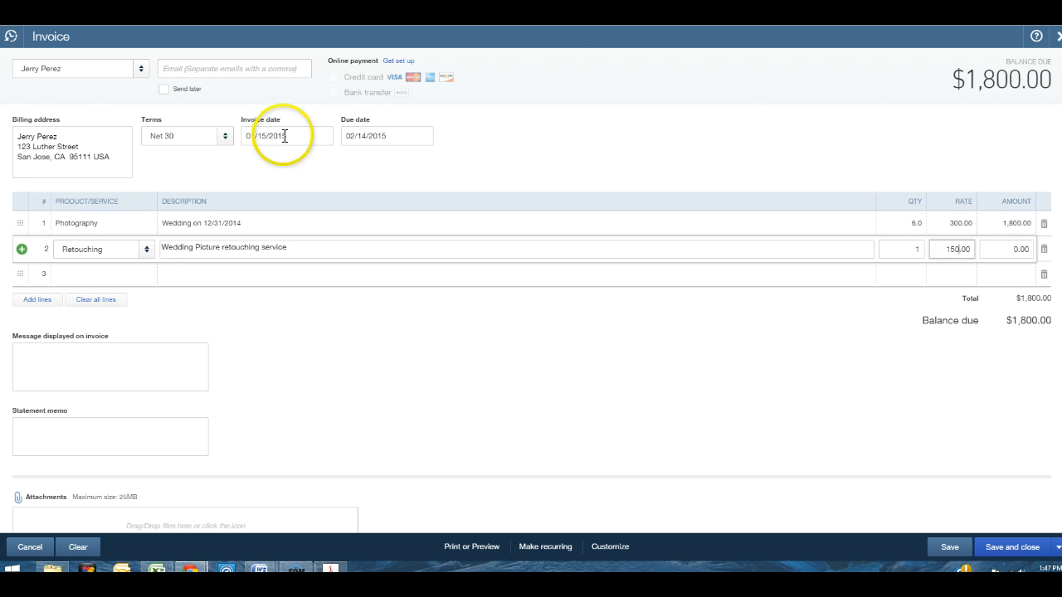
Add a Sales item on the third invoice line with the description "Wedding photographs"
left_click(116, 275)
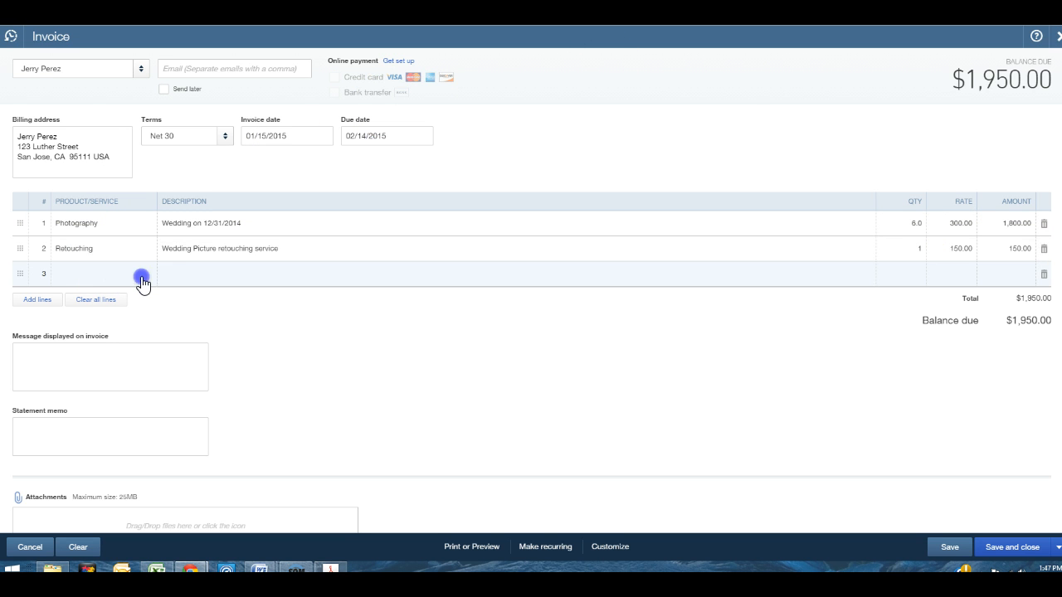
left_click(142, 277)
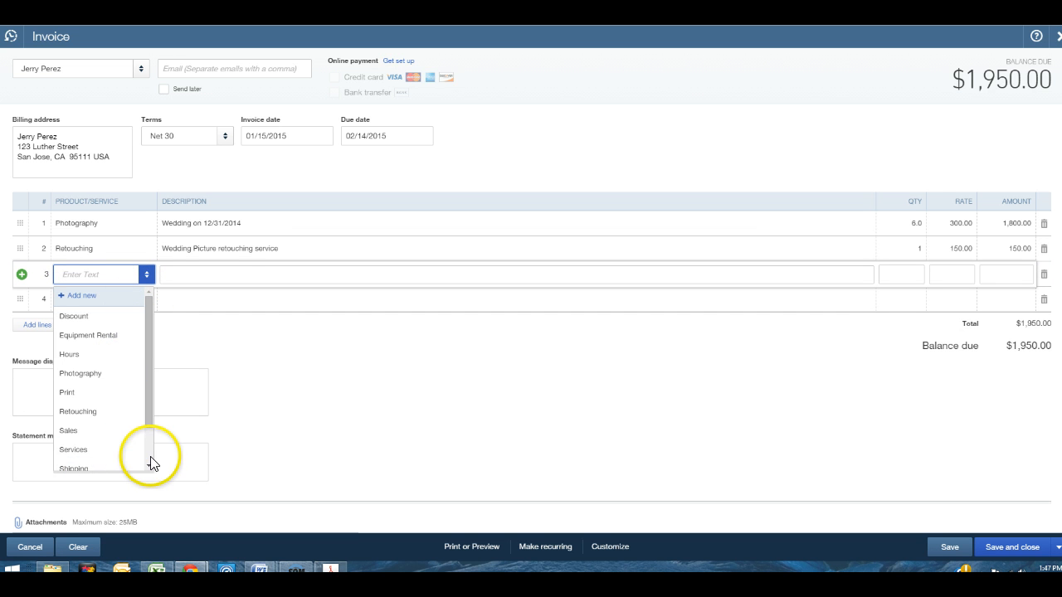
left_click(149, 462)
left_click_drag(146, 454, 148, 427)
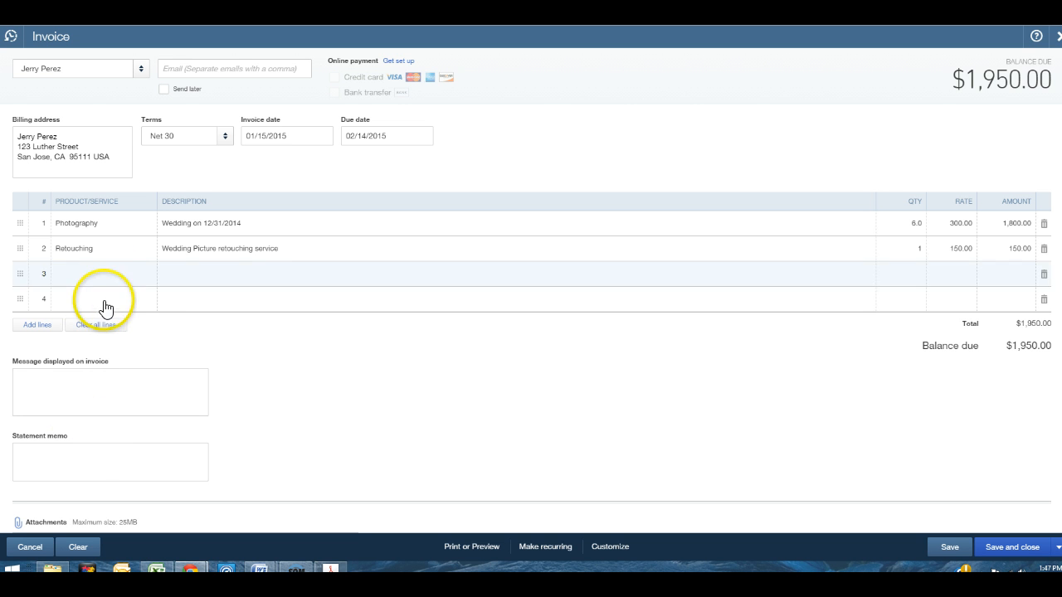
left_click(109, 276)
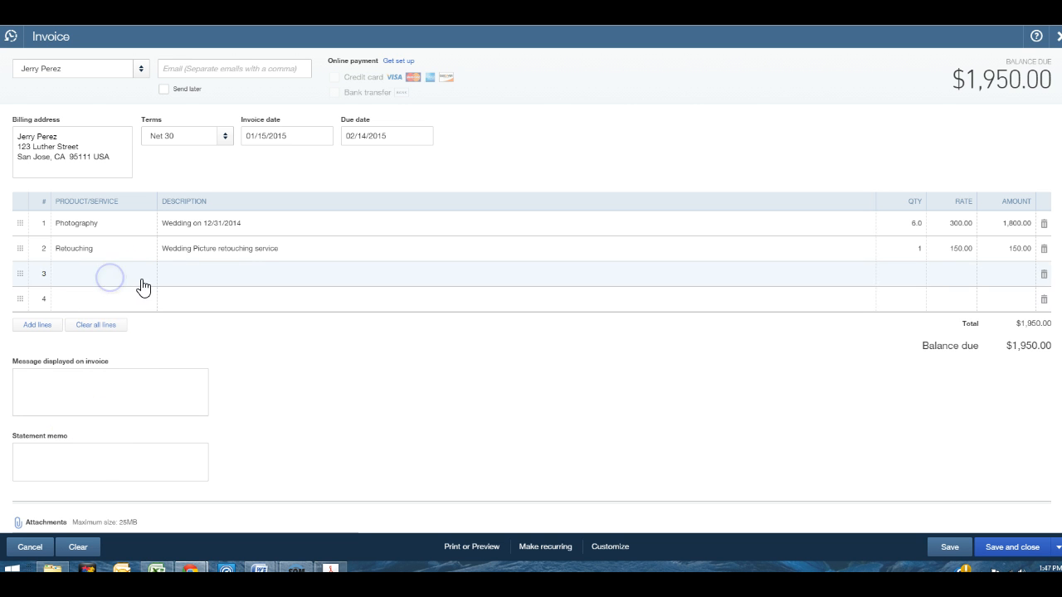
left_click(144, 278)
left_click(144, 278)
left_click(141, 278)
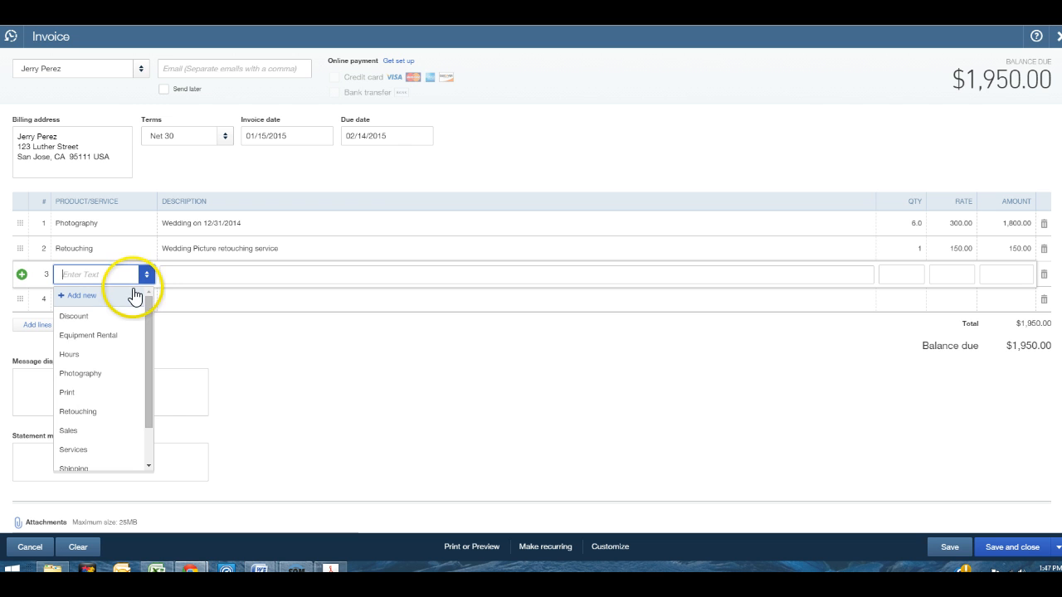
type("Sales")
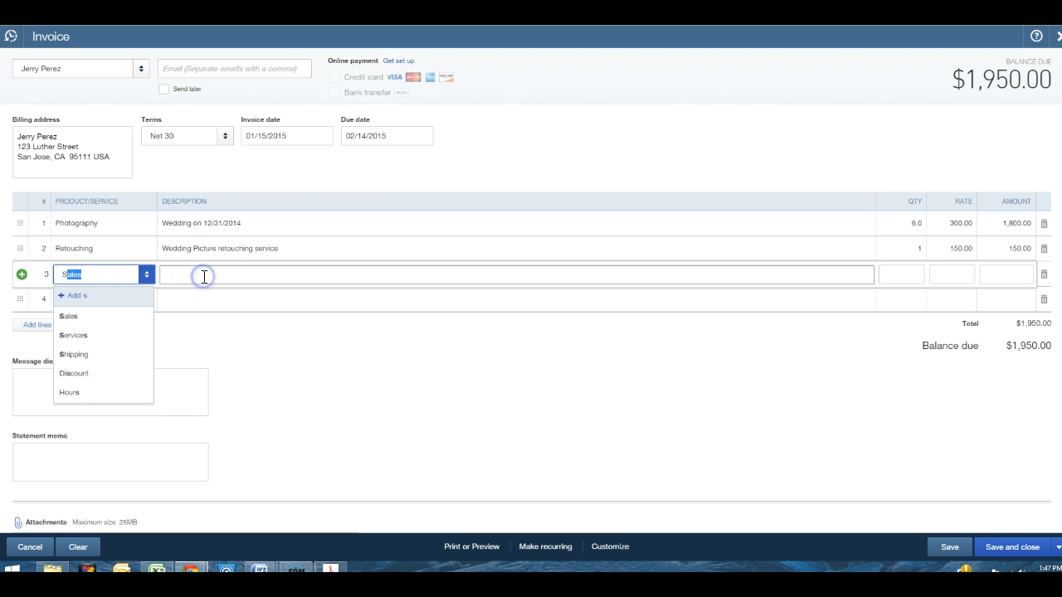
left_click(204, 276)
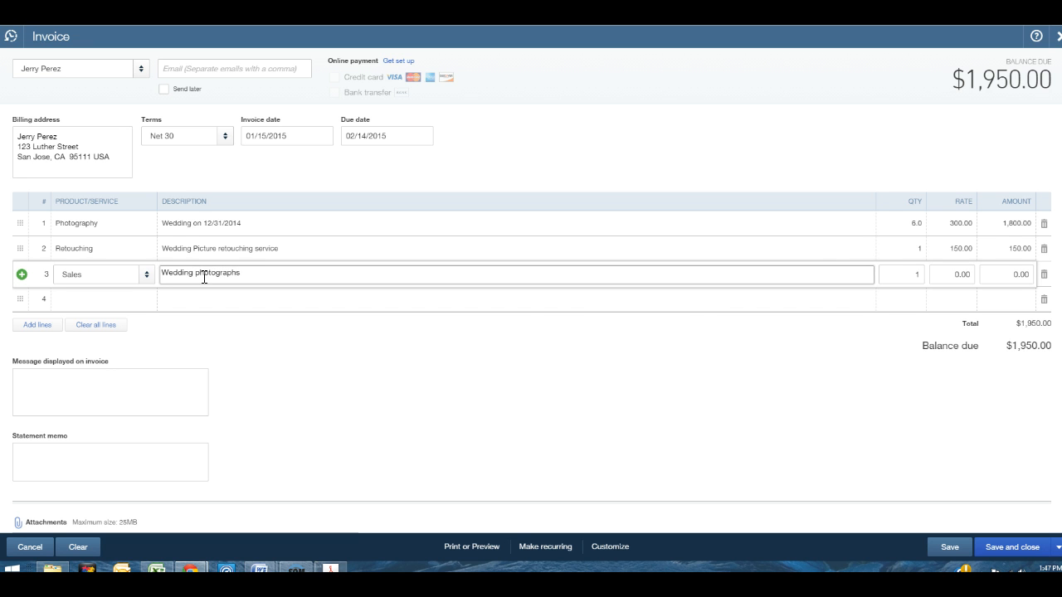
Set the wedding photographs line's quantity to 5.00 and its amount to 2500.00
left_click(902, 272)
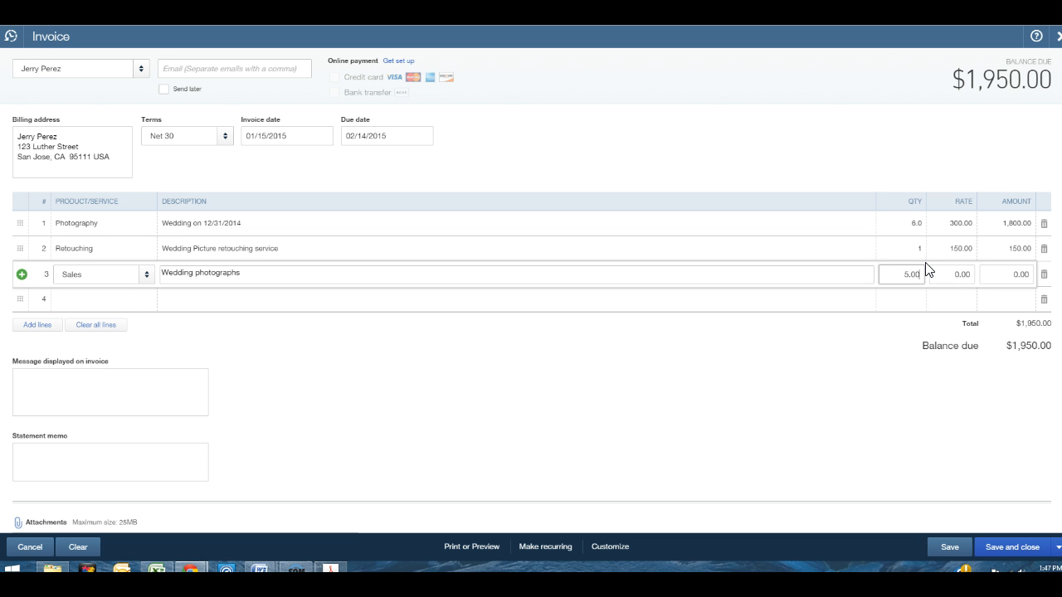
left_click(948, 274)
key("Tab")
type("2500.00")
left_click(922, 255)
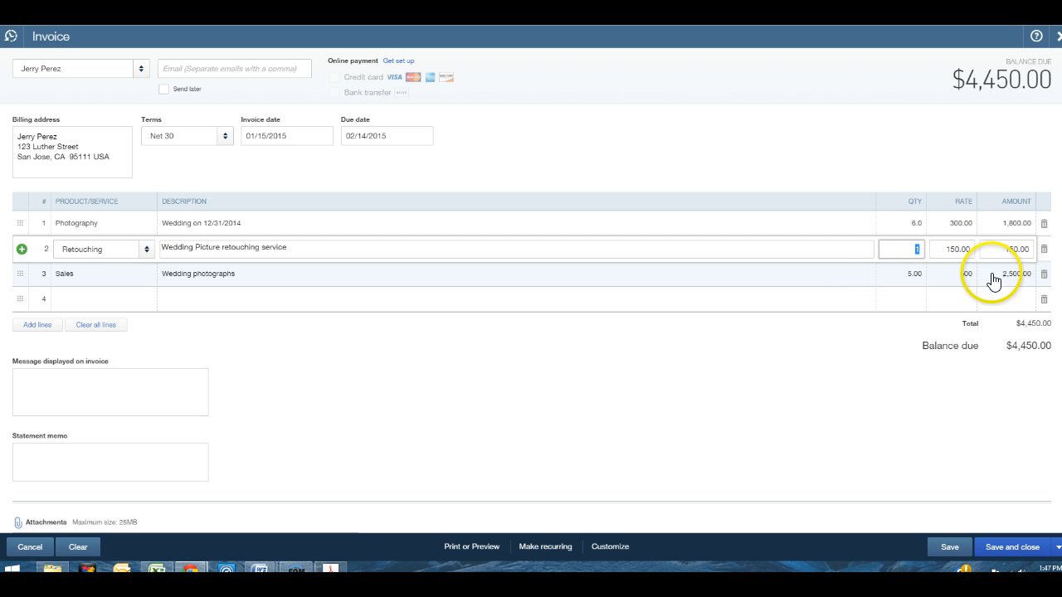
Enter the message displayed on the invoice as "Congratulations on your wedding! Thank you for your business."
left_click(55, 386)
left_click(56, 386)
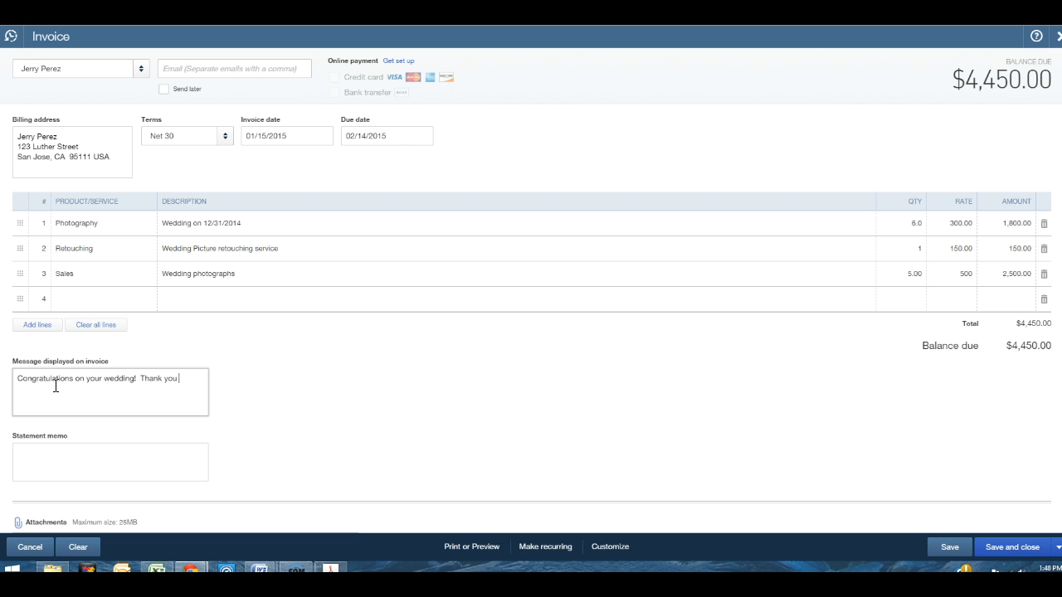
type("our business.")
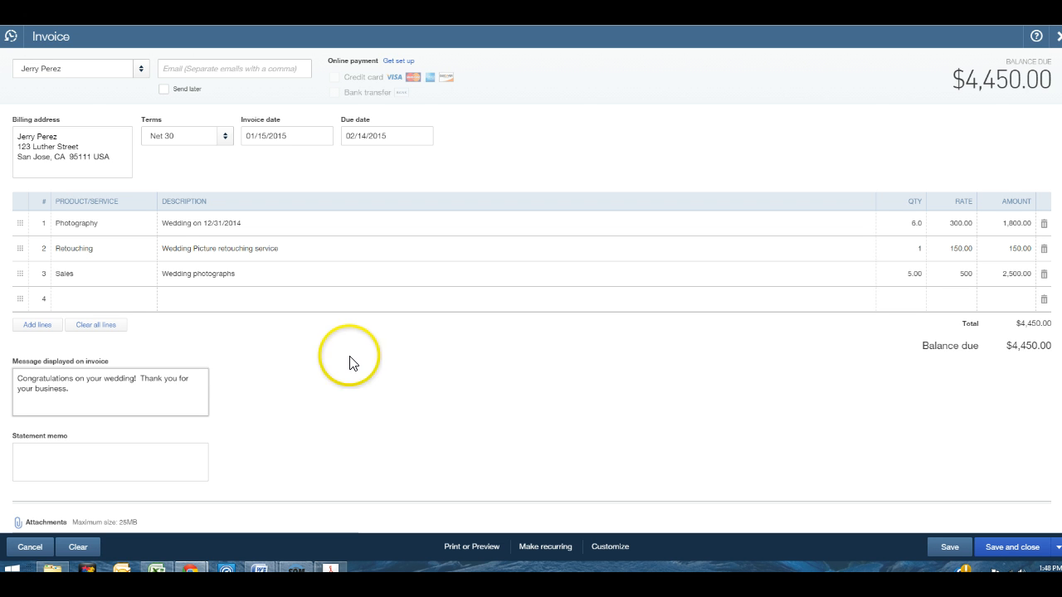
Look over the completed wedding invoice, save it and close it
scroll(351, 387, "down", 2)
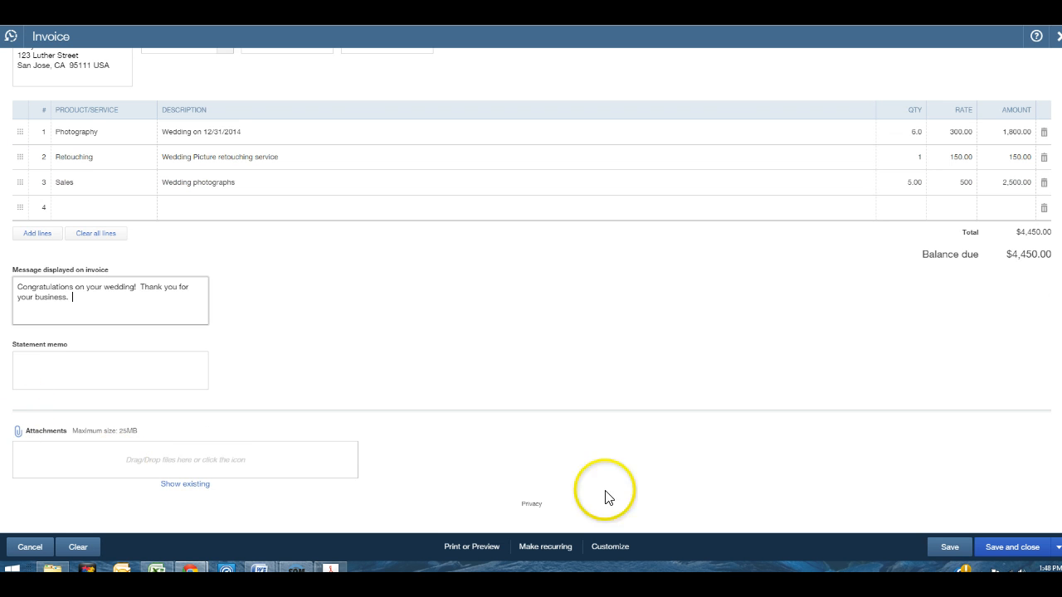
scroll(173, 431, "up", 2)
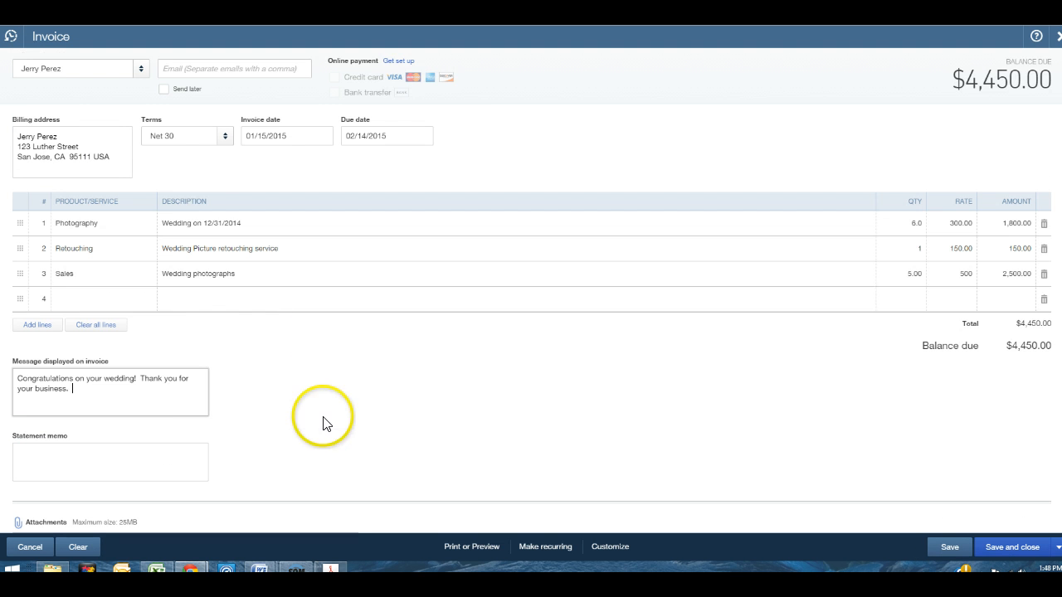
scroll(230, 449, "down", 2)
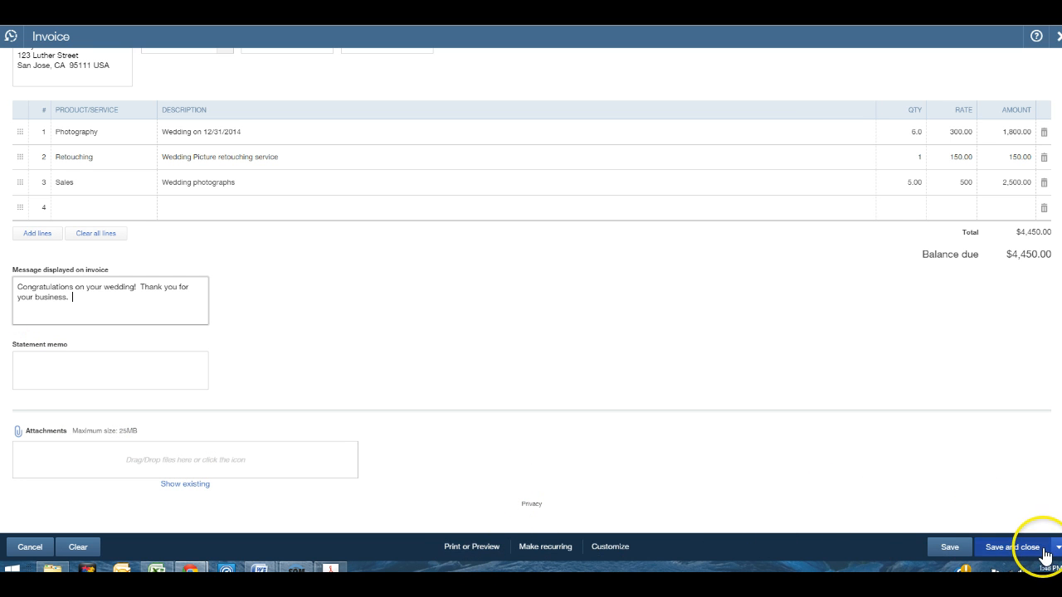
left_click(1009, 547)
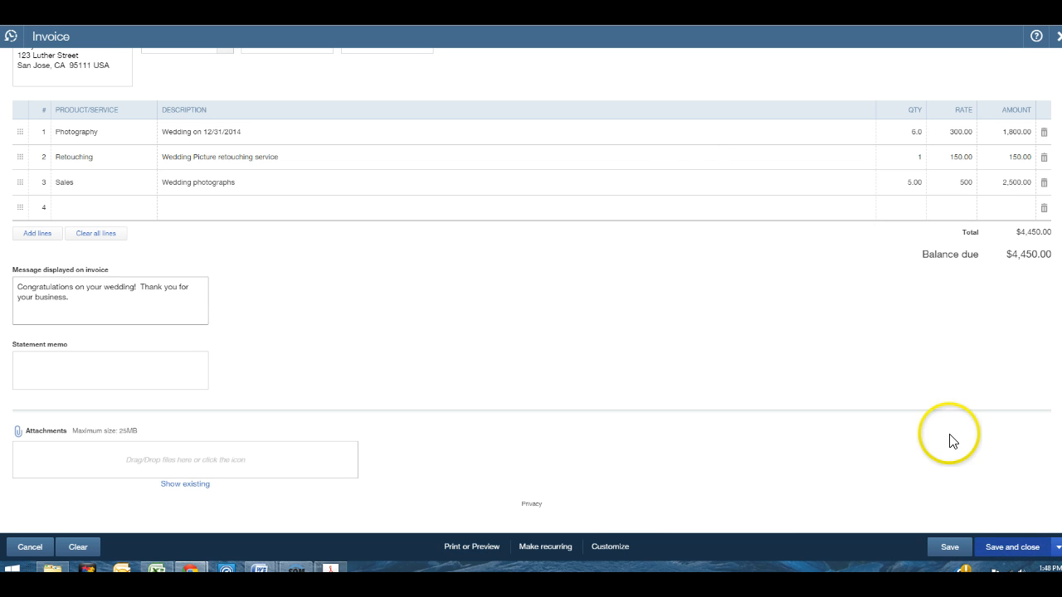